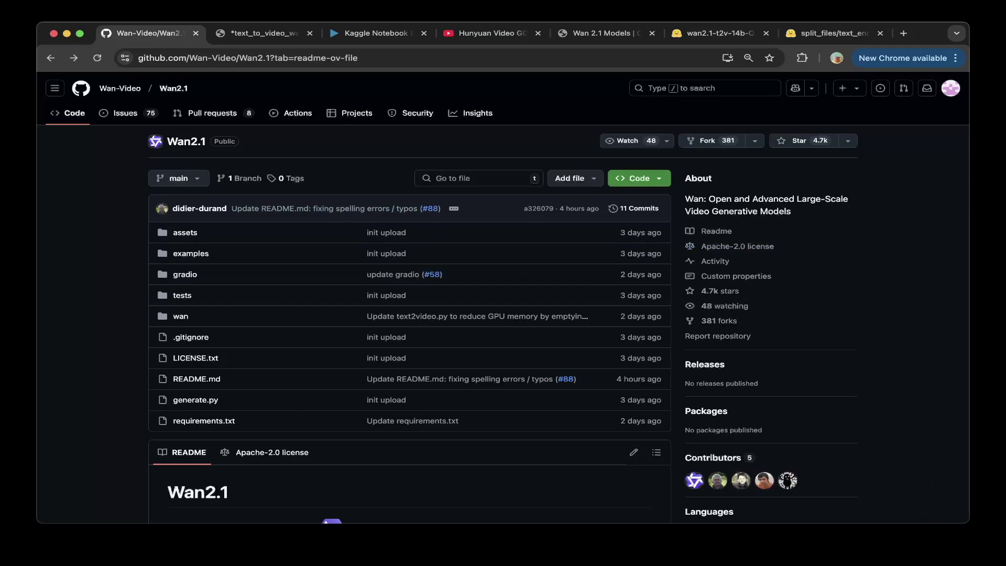
- Read the Wan2.1 README's model download and run sections, then return to the text_to_video_wan workflow
scroll(408, 298, "down", 10)
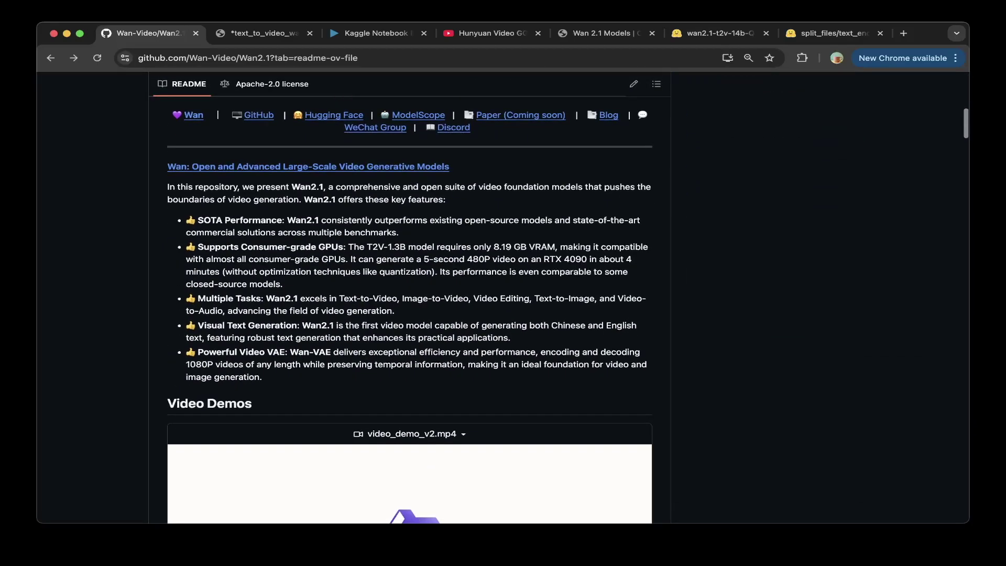
scroll(503, 299, "up", 10)
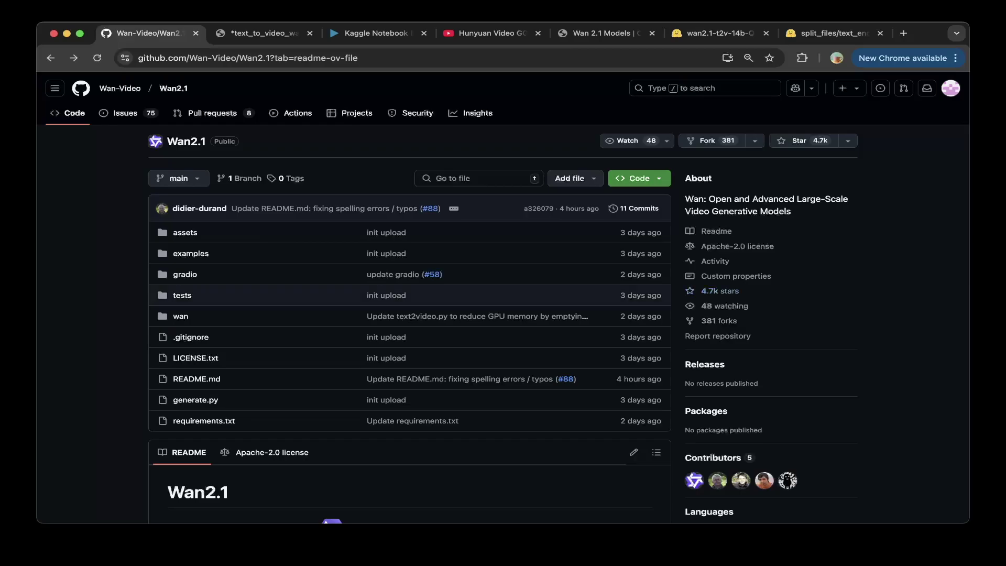
scroll(503, 298, "down", 7)
scroll(502, 298, "down", 10)
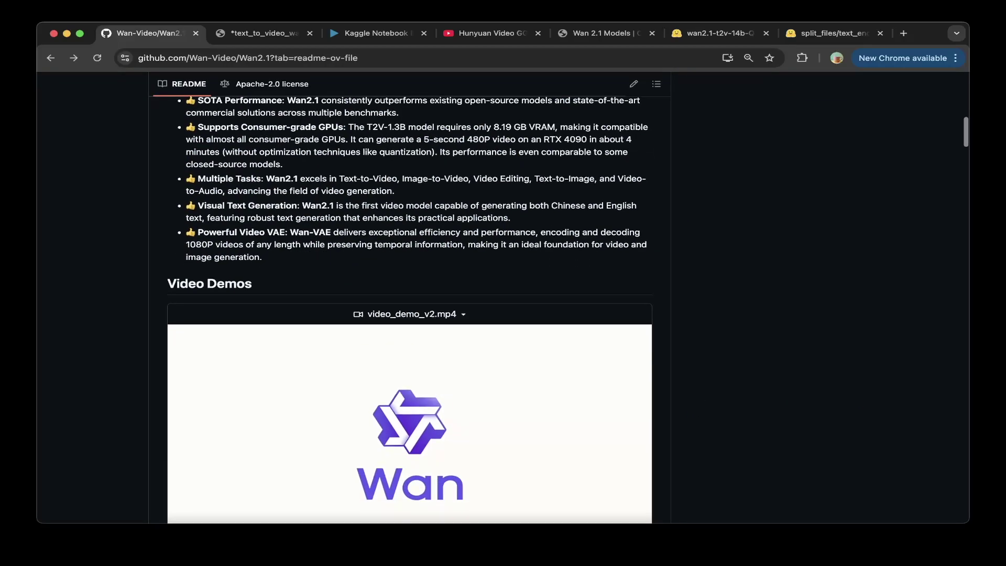
scroll(409, 309, "down", 7)
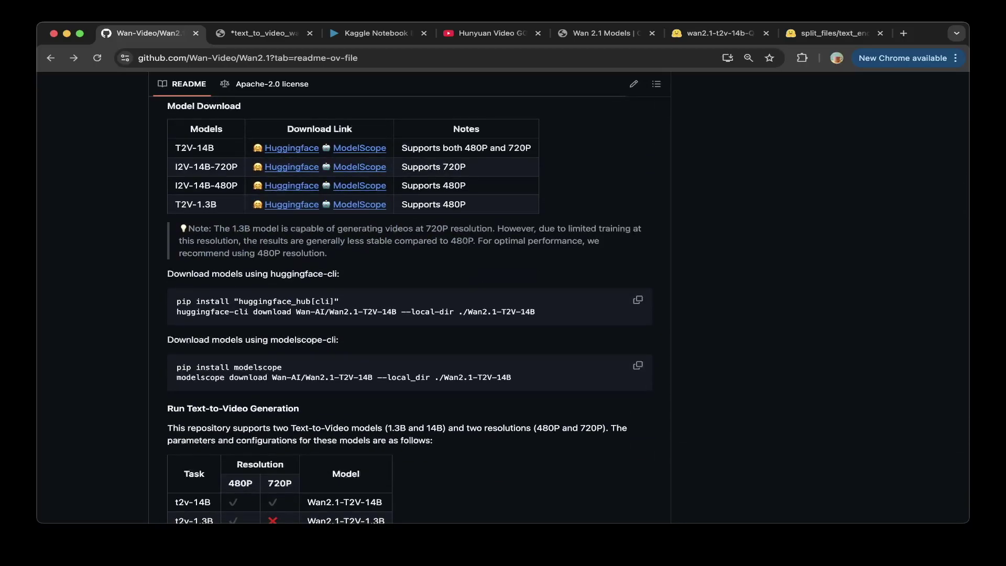
scroll(409, 309, "up", 1)
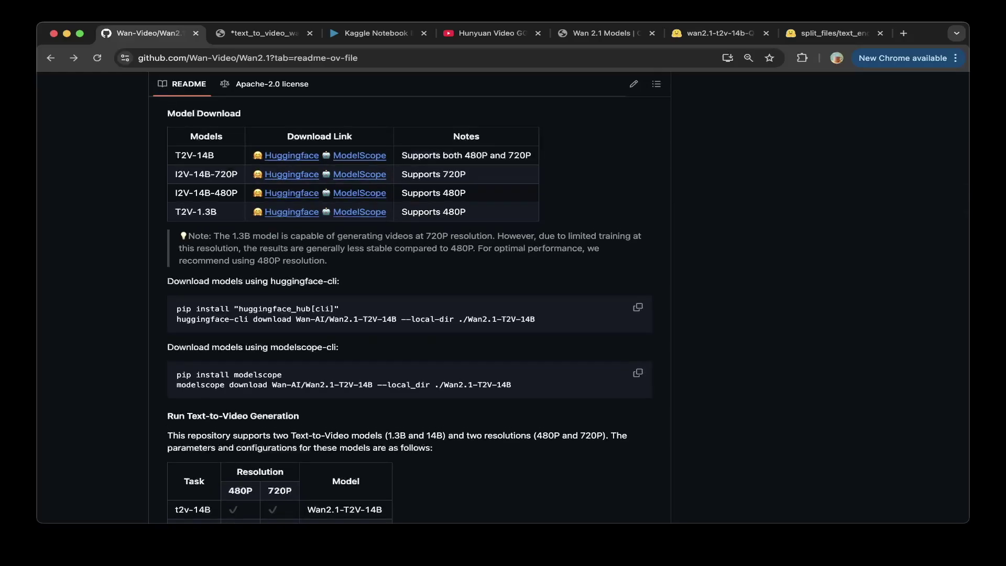
scroll(409, 310, "down", 2)
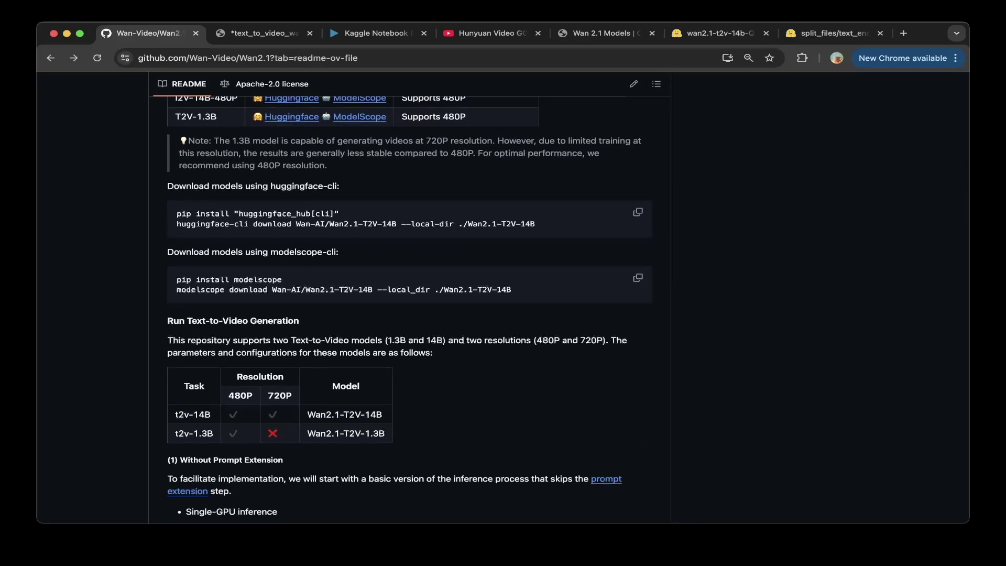
scroll(409, 309, "down", 10)
scroll(409, 310, "up", 2)
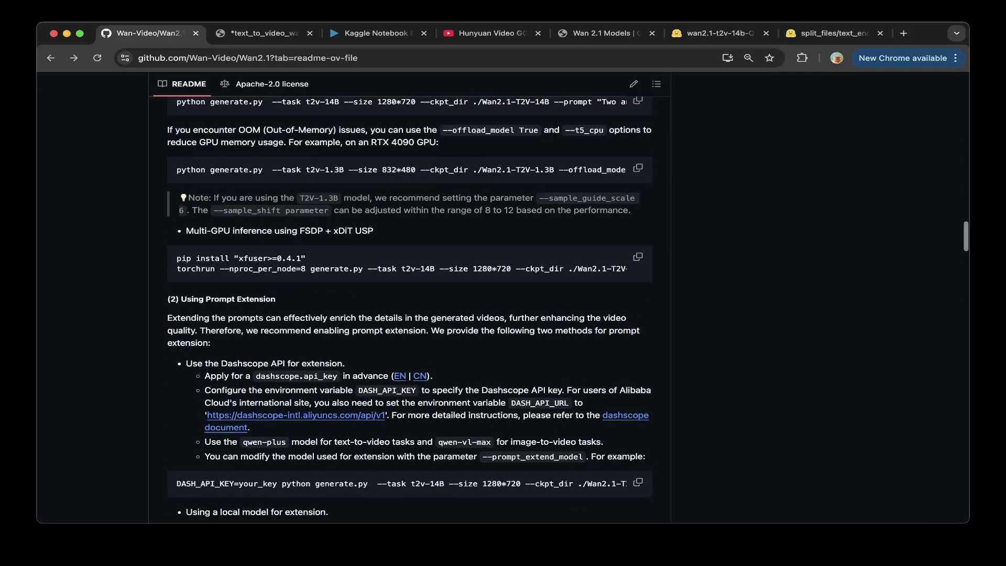
scroll(409, 309, "down", 14)
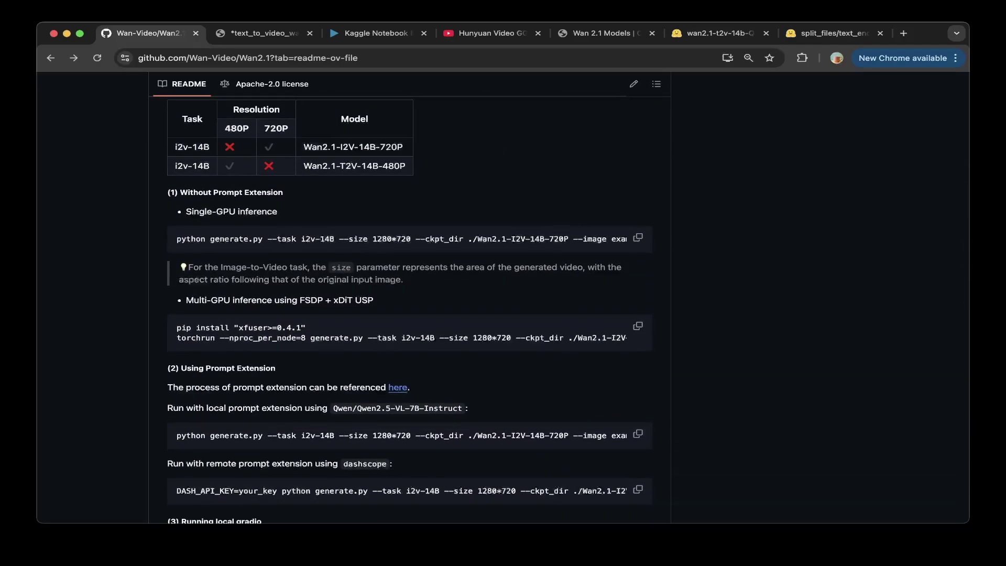
scroll(409, 309, "down", 1)
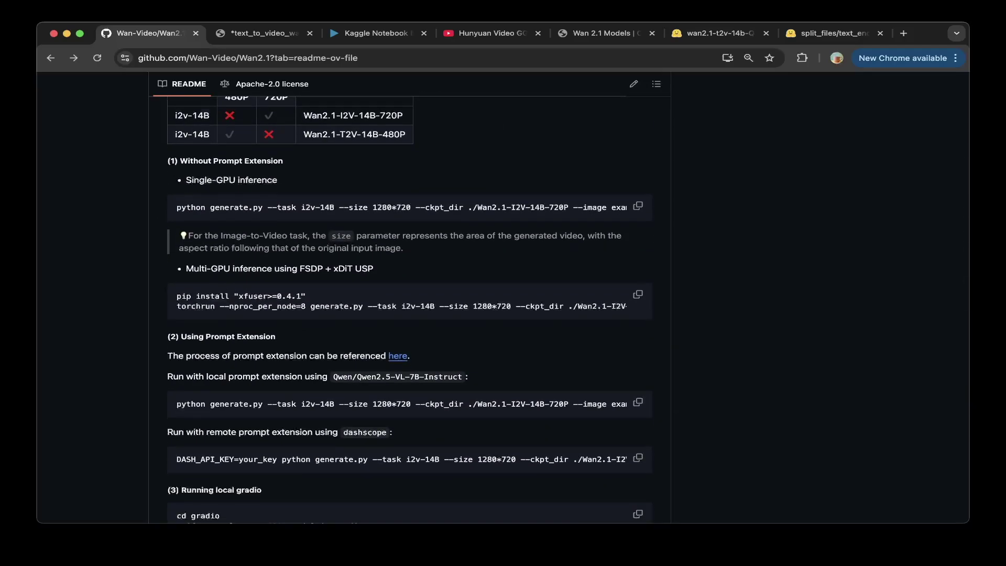
scroll(409, 310, "down", 4)
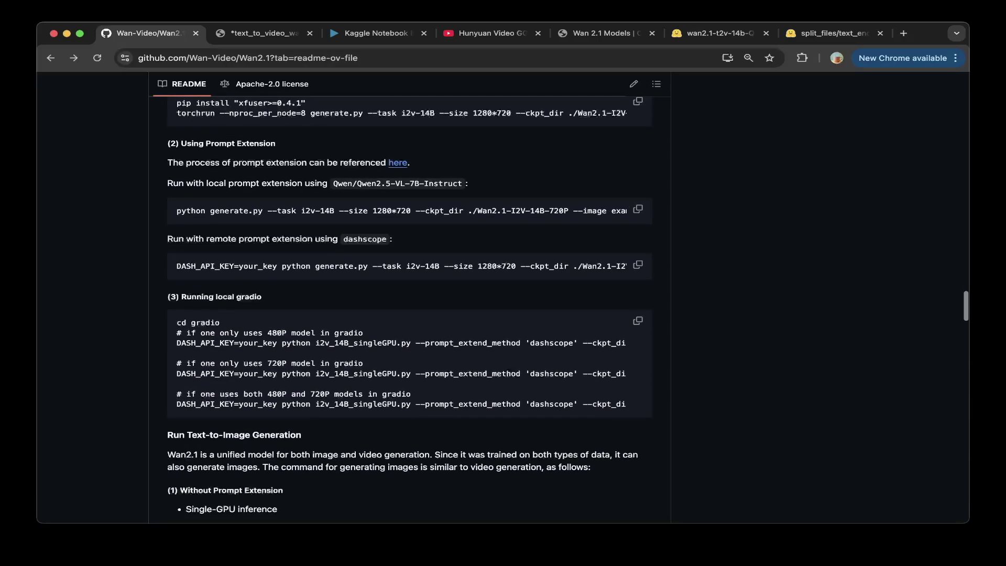
scroll(409, 310, "up", 7)
scroll(409, 309, "up", 20)
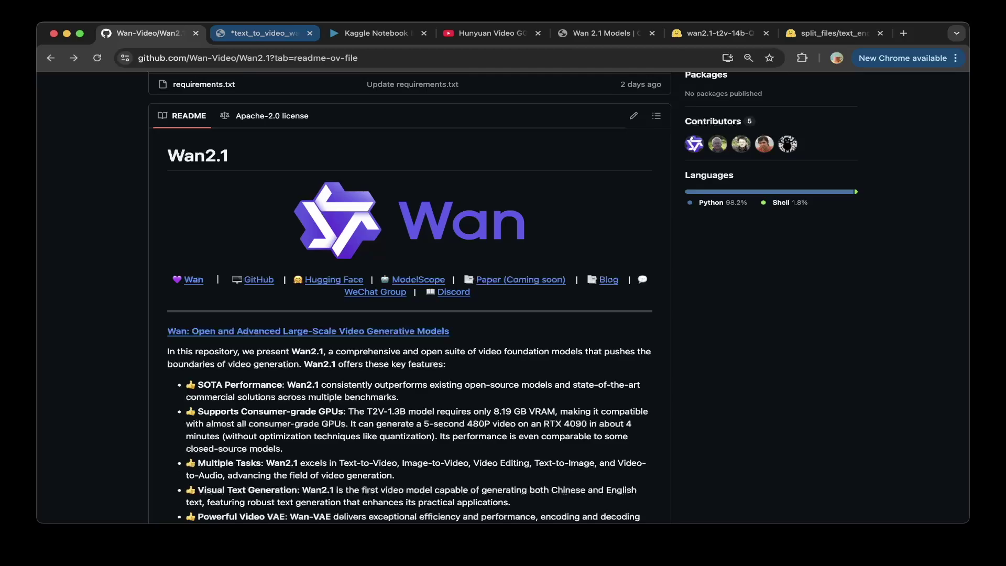
left_click(265, 33)
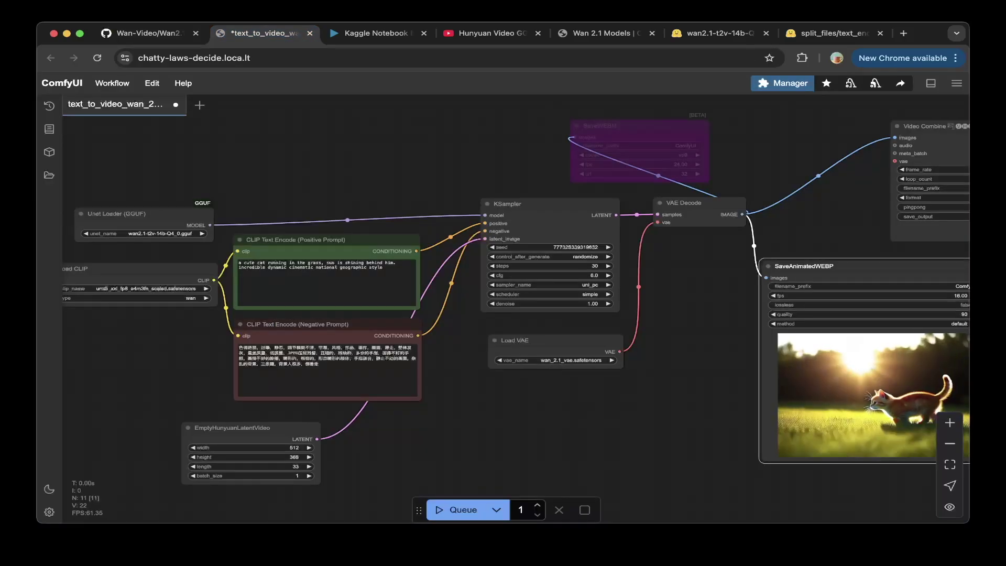
scroll(515, 314, "left", 1)
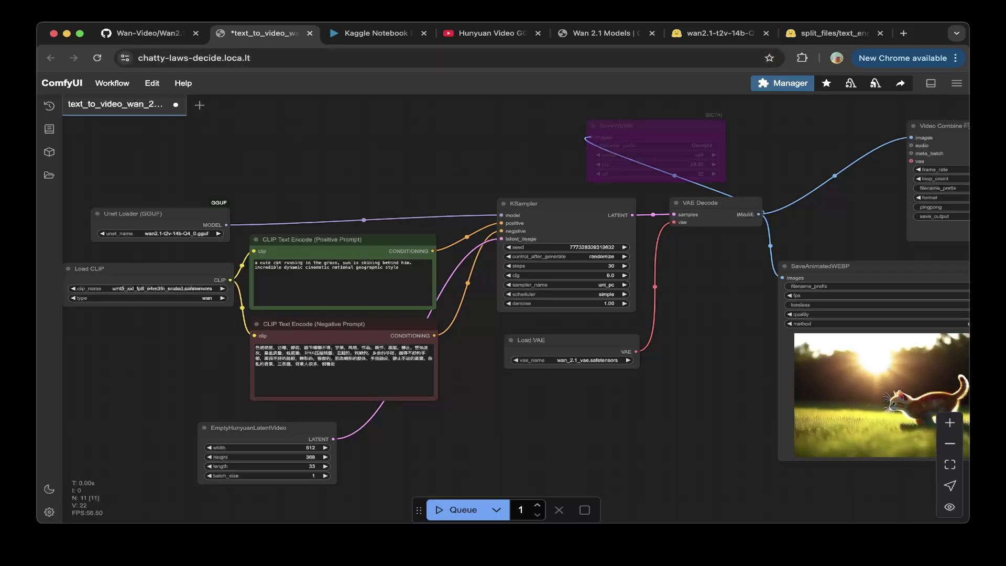
scroll(516, 293, "down", 2)
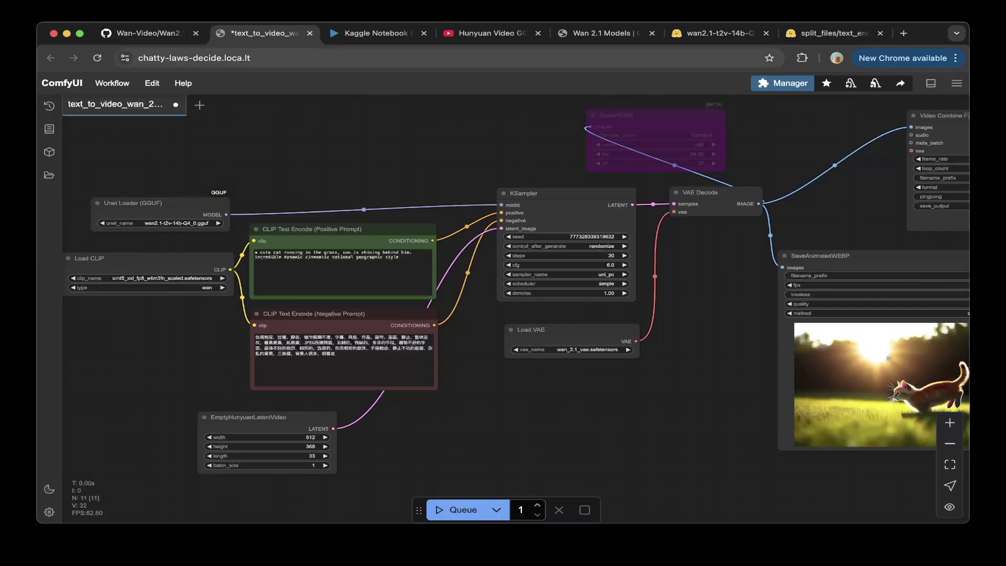
left_click(141, 33)
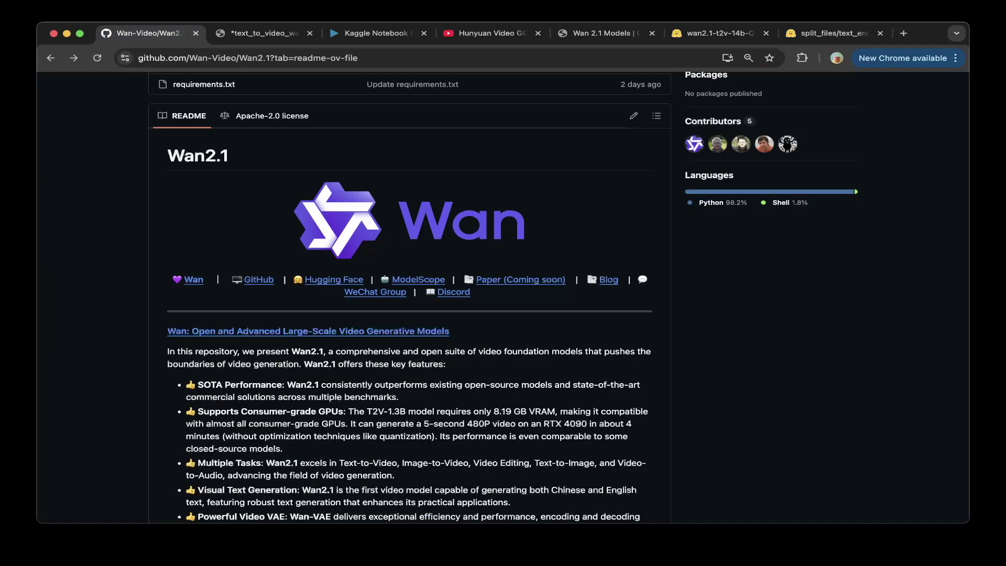
scroll(408, 293, "down", 5)
left_click(265, 33)
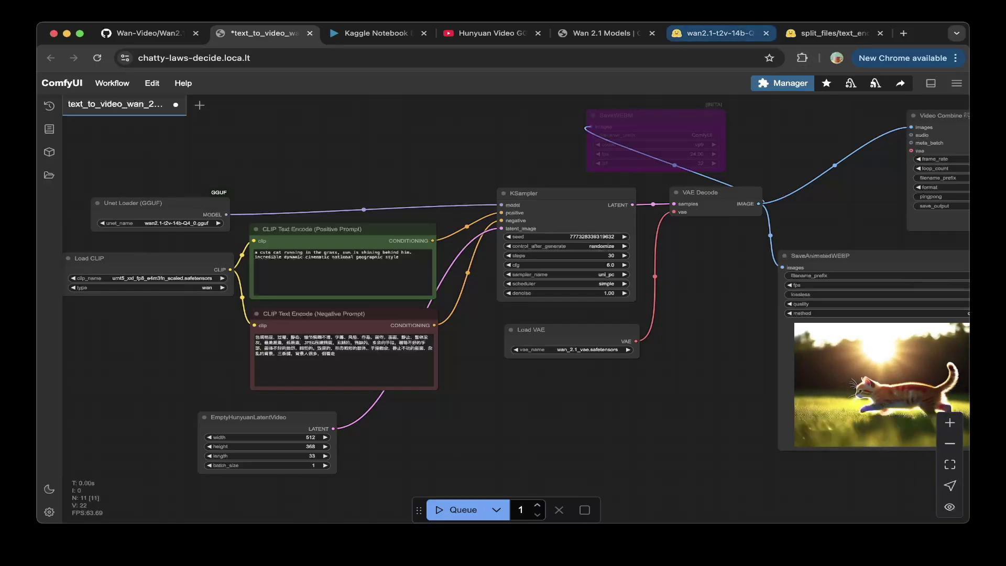
left_click(717, 33)
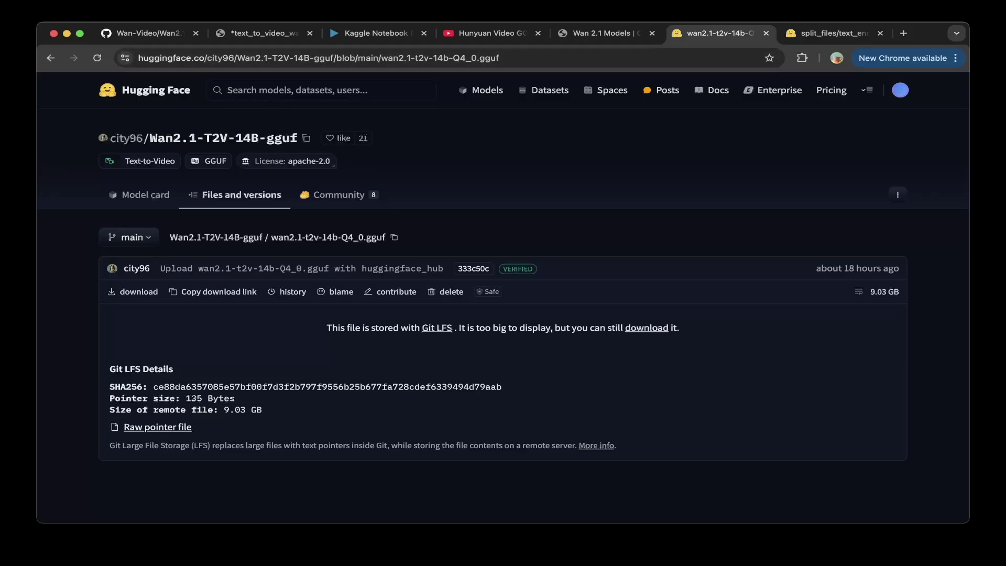
left_click(264, 34)
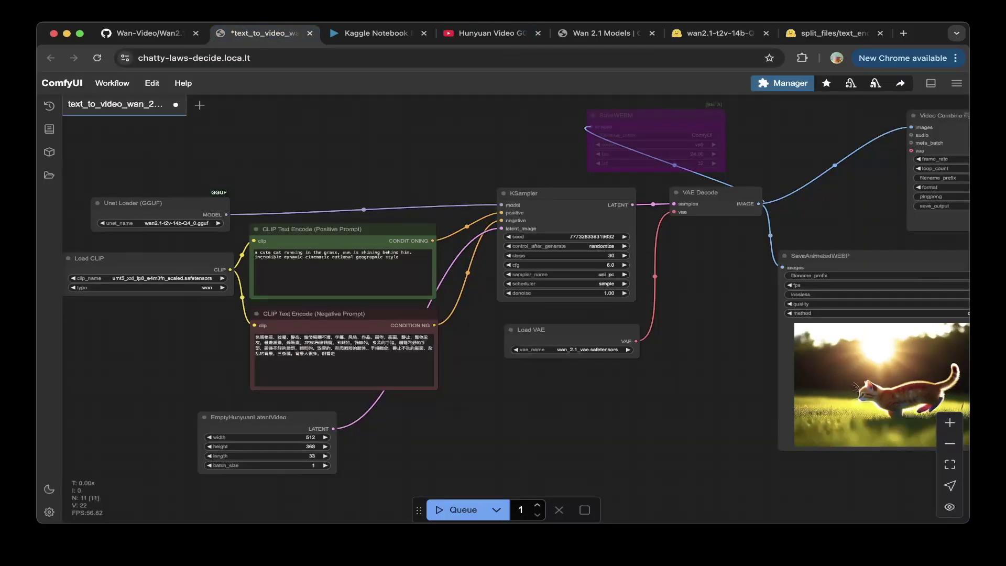
- Shift the SaveAnimatedWEBP node slightly left, then go to the Kaggle comfyui_wan_21 notebook
mouse_move(565, 408)
left_mouse_down()
mouse_move(594, 408)
mouse_move(557, 409)
left_mouse_up()
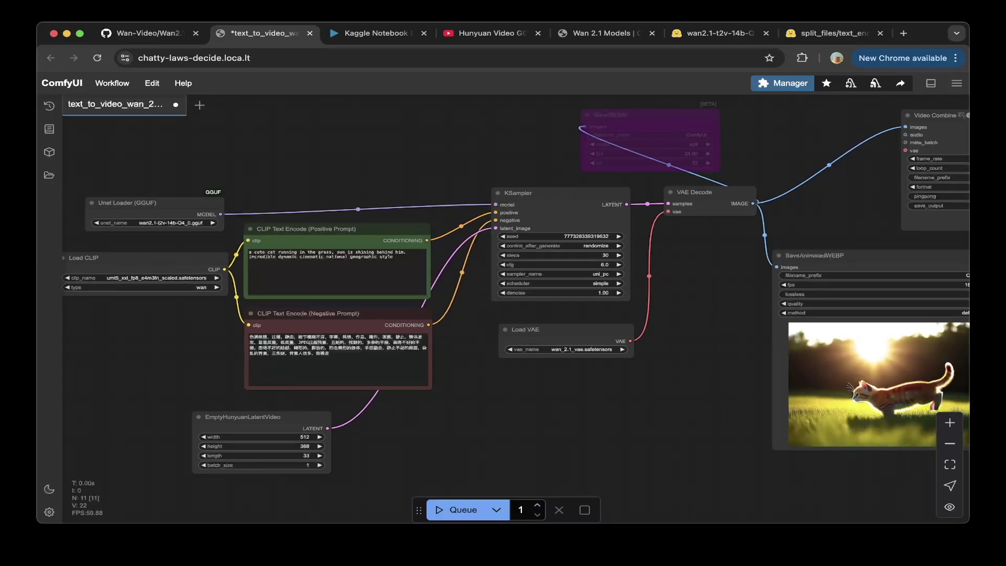
left_click_drag(837, 255, 789, 258)
left_click_drag(576, 408, 601, 402)
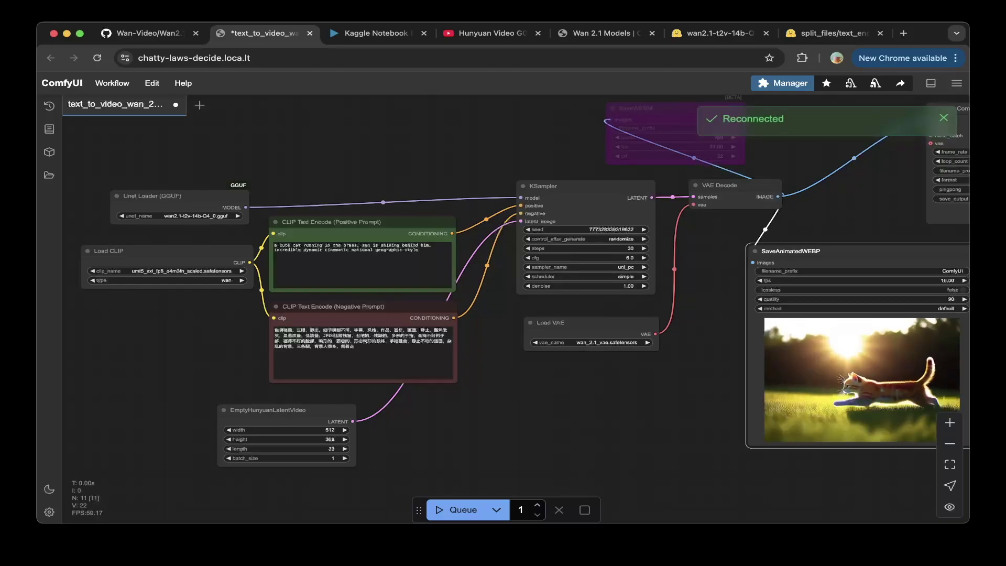
left_click_drag(587, 414, 580, 416)
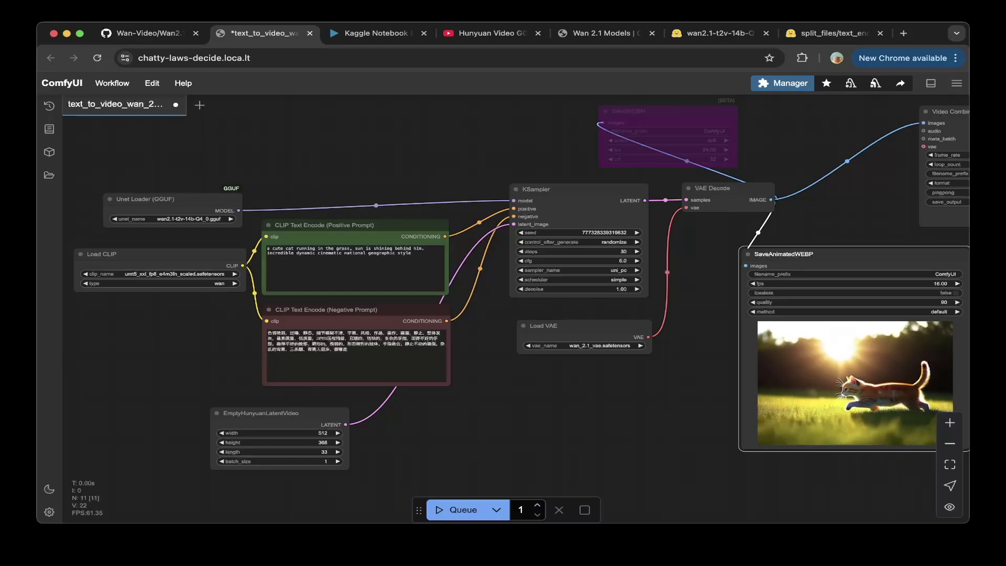
left_click(375, 33)
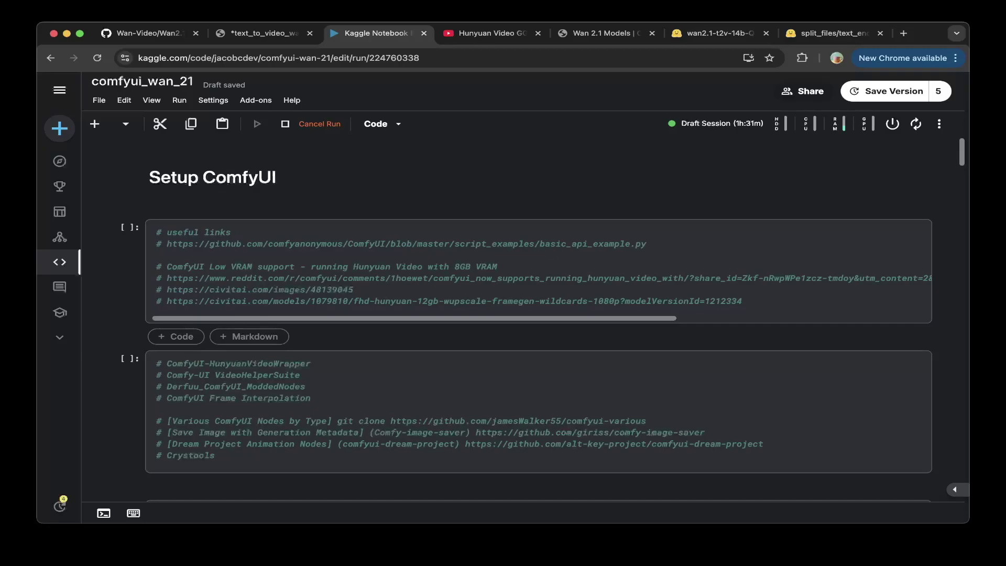
- Verify GPU P100 is the notebook accelerator and show the draft session's CPU, RAM and GPU usage
left_click(213, 100)
mouse_move(283, 158)
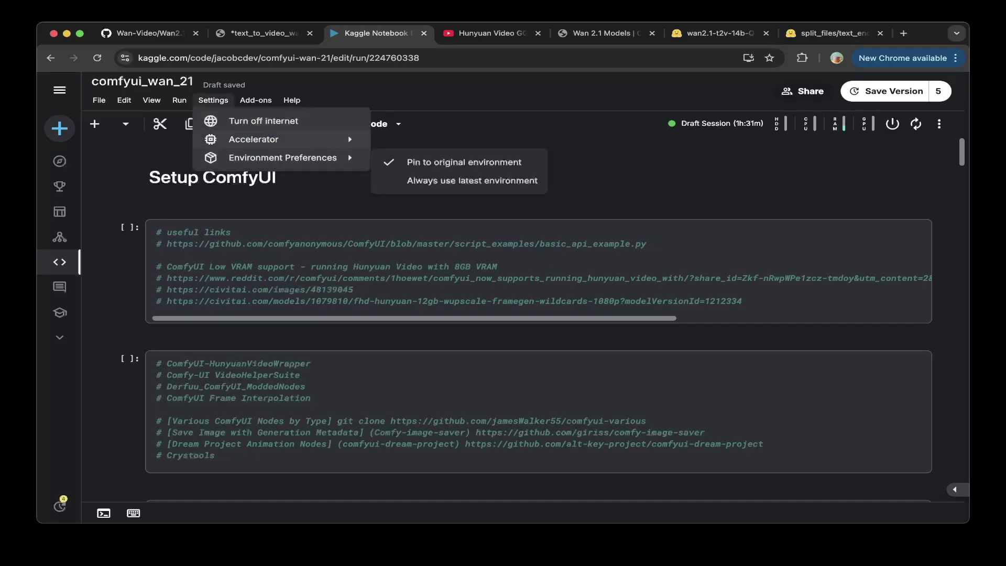
mouse_move(283, 139)
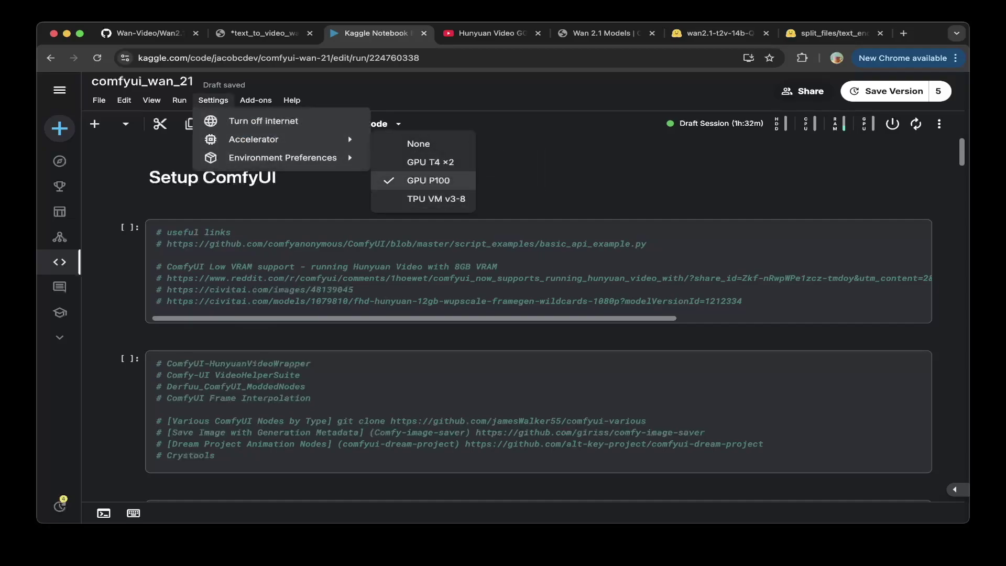
left_click(388, 278)
left_click(775, 124)
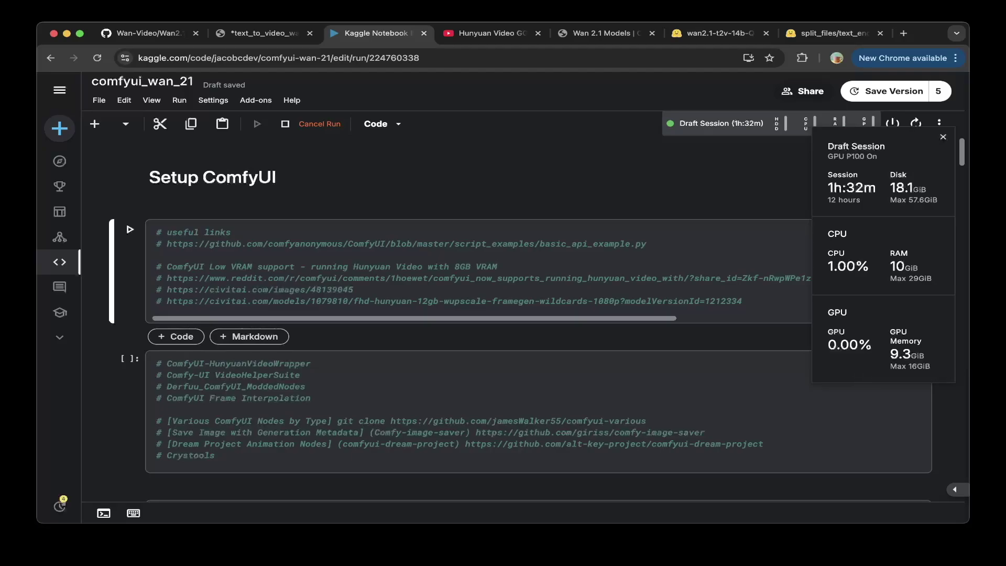
scroll(520, 333, "down", 3)
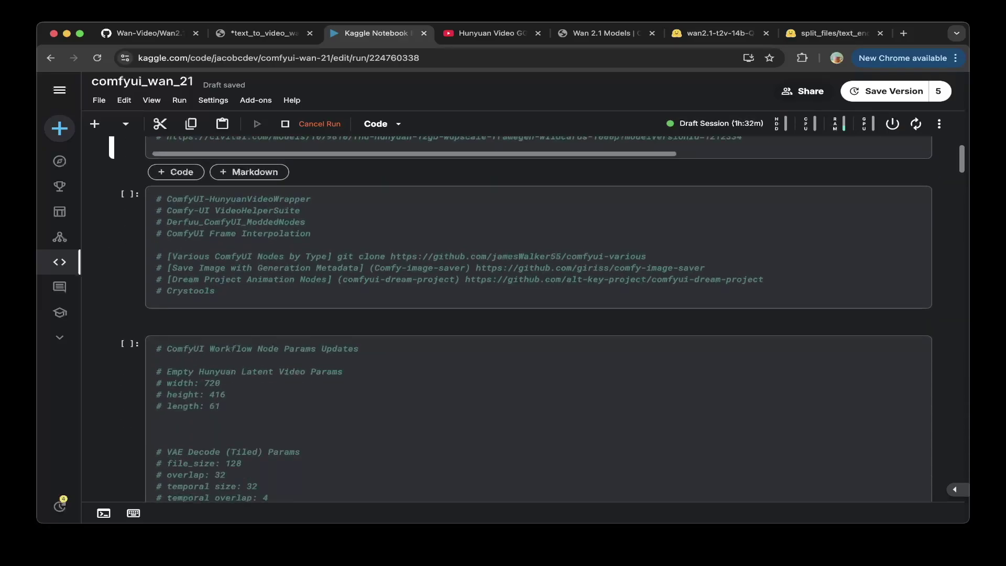
scroll(520, 318, "down", 7)
left_click(156, 288)
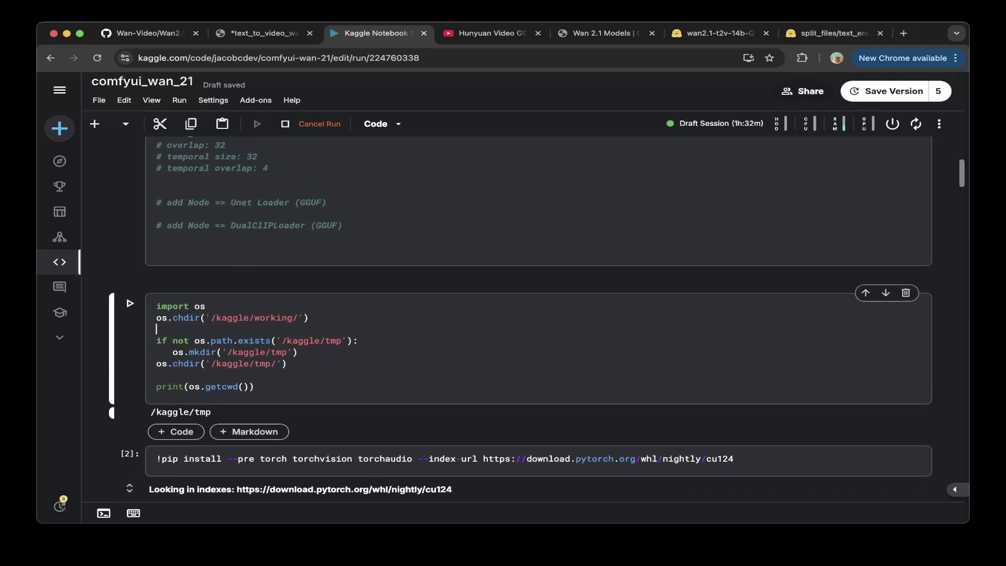
scroll(520, 319, "down", 2)
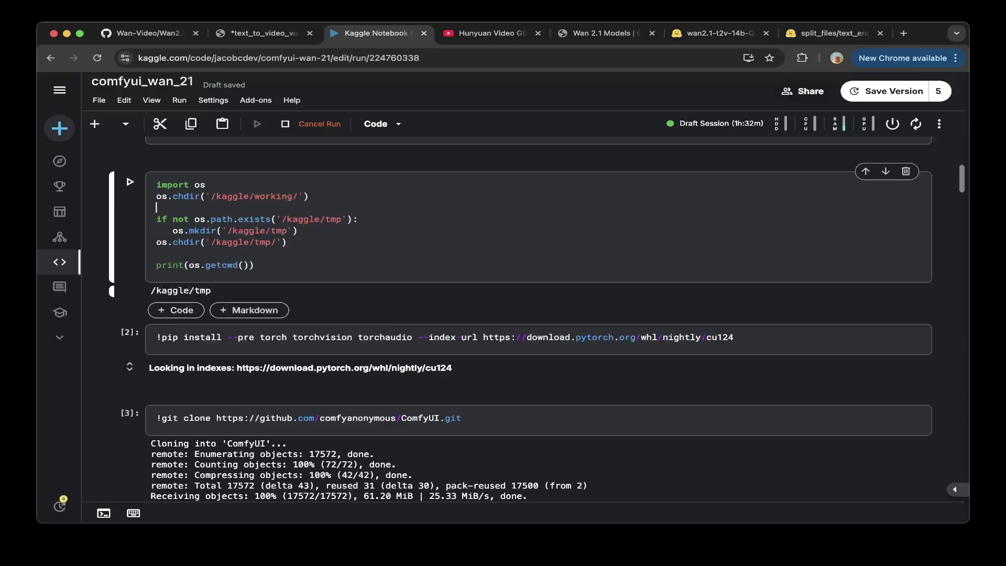
left_click(287, 242)
scroll(270, 305, "down", 1)
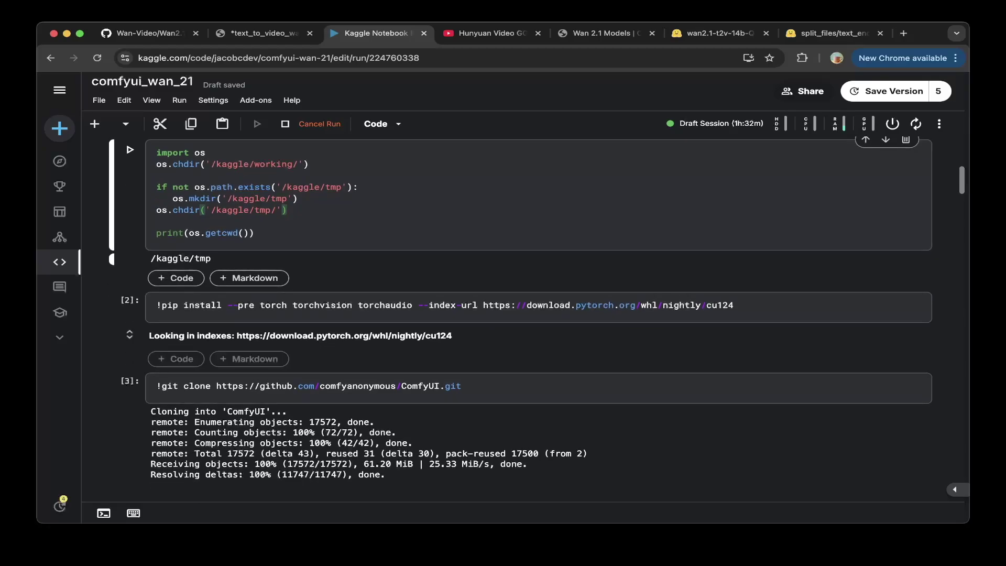
left_click(270, 305)
scroll(520, 318, "down", 2)
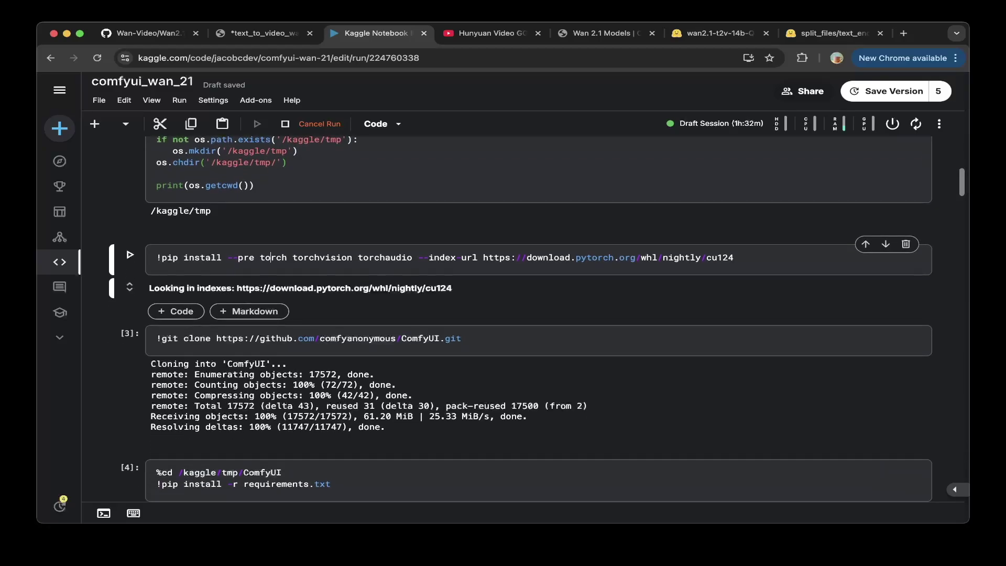
left_click(463, 339)
scroll(463, 338, "down", 2)
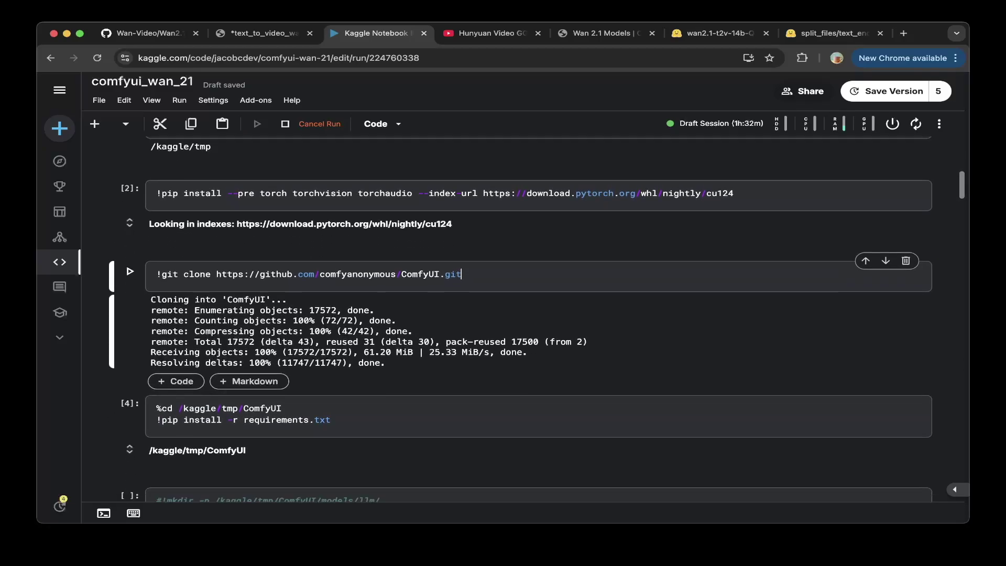
scroll(520, 320, "down", 4)
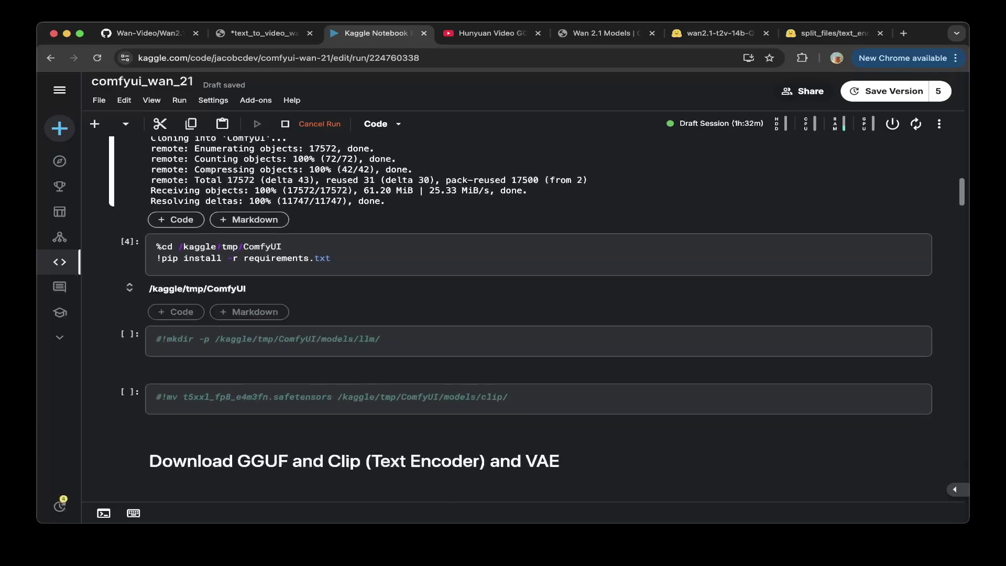
left_click(281, 246)
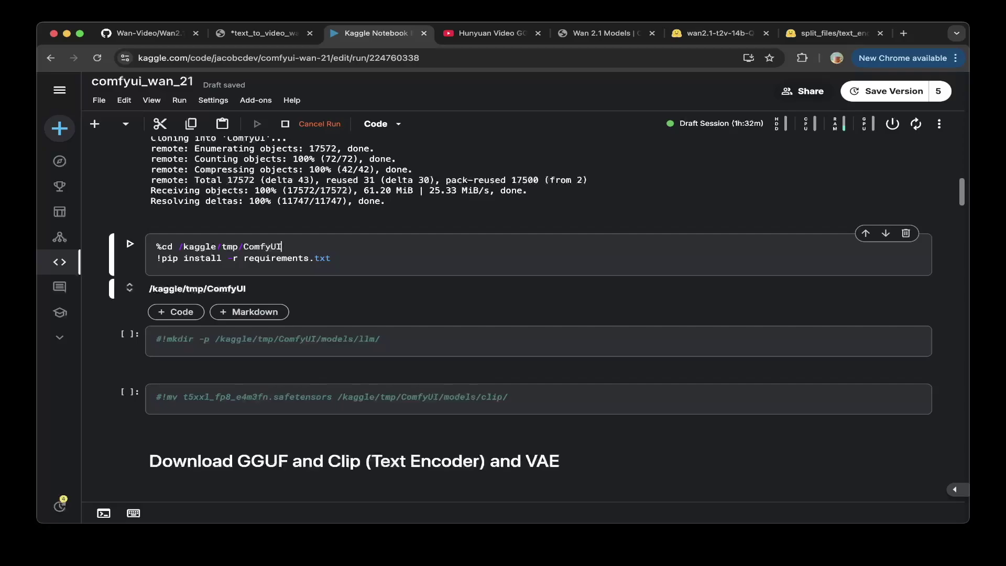
scroll(281, 246, "down", 15)
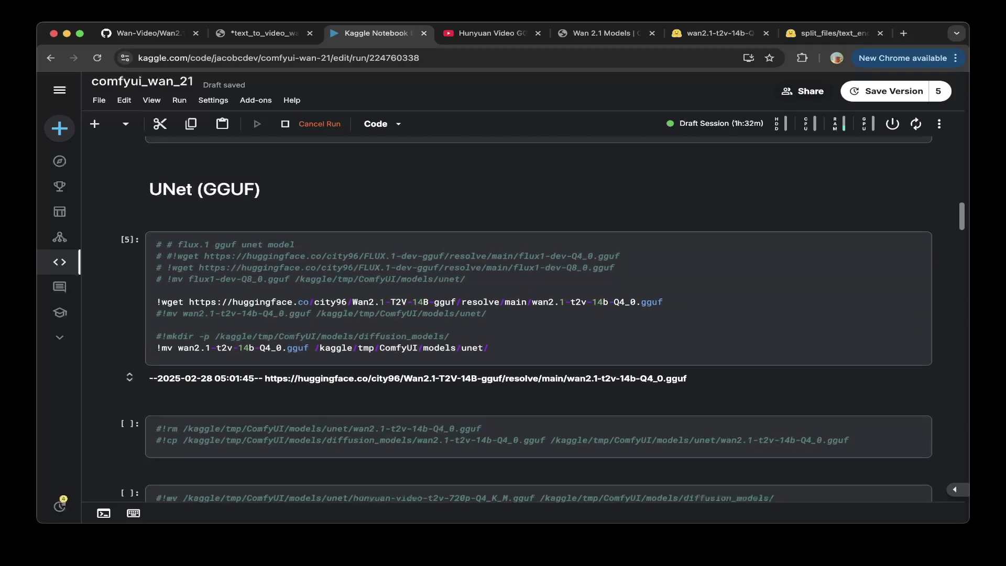
scroll(281, 246, "down", 1)
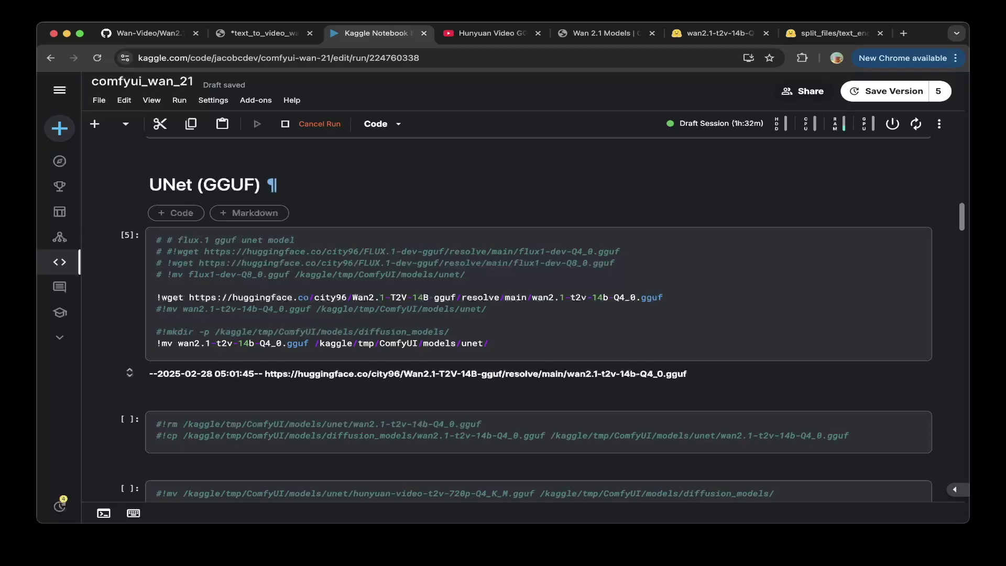
left_click(156, 285)
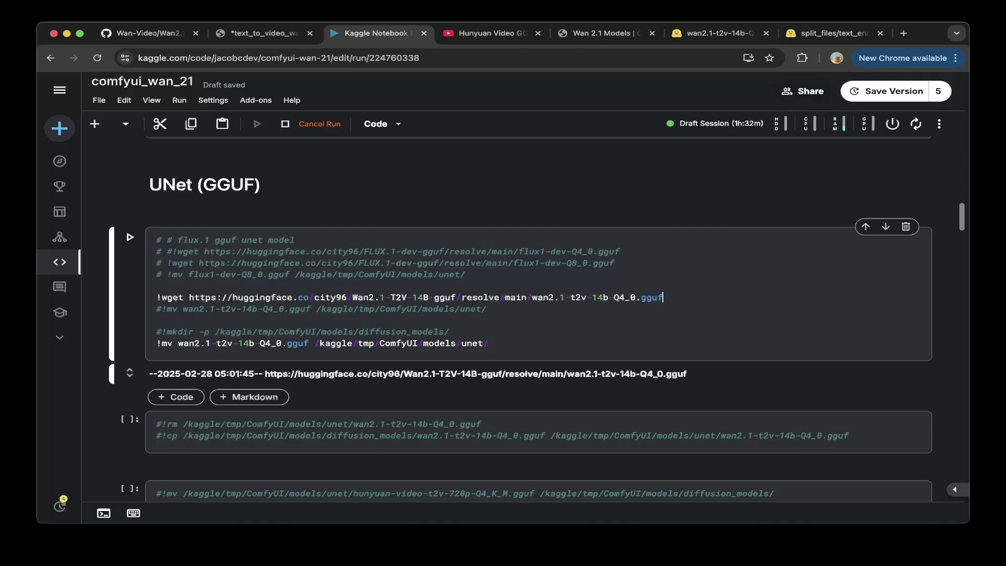
scroll(520, 318, "down", 1)
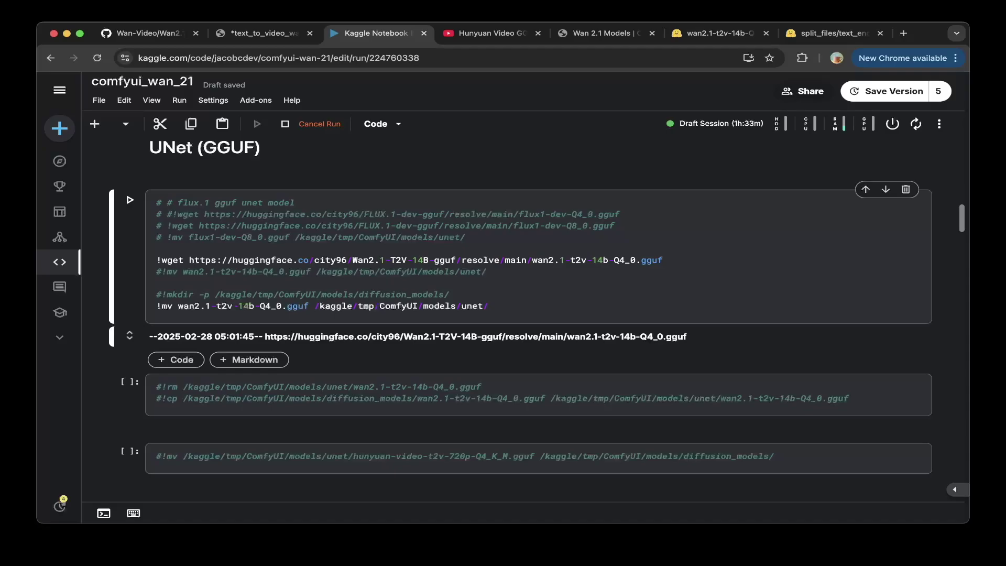
scroll(538, 315, "down", 7)
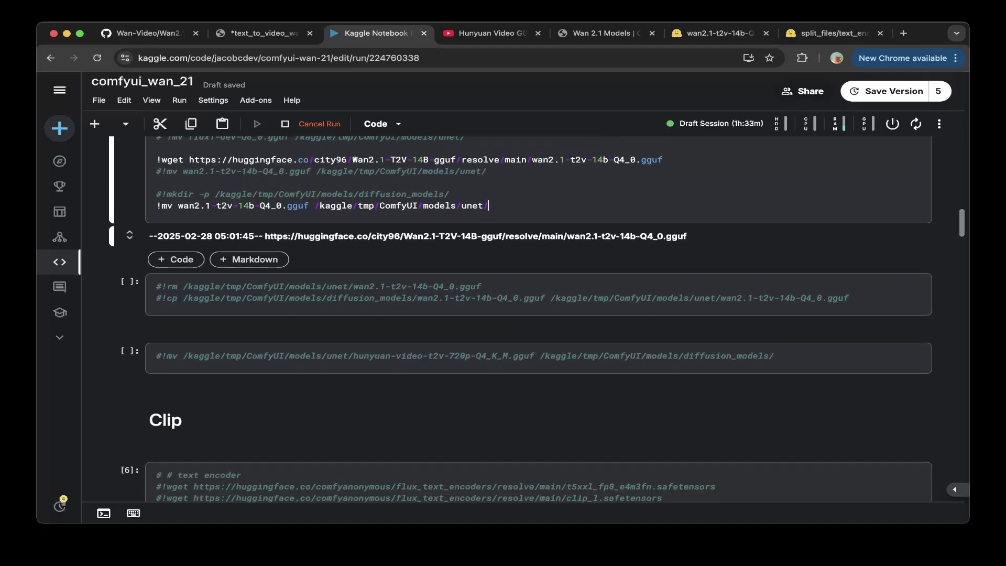
scroll(527, 314, "up", 1)
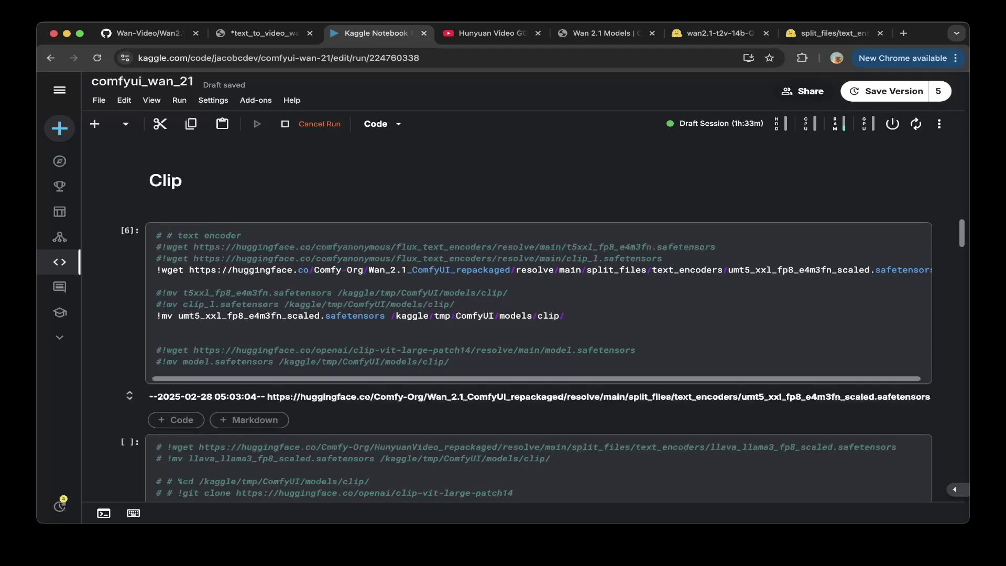
left_click(156, 282)
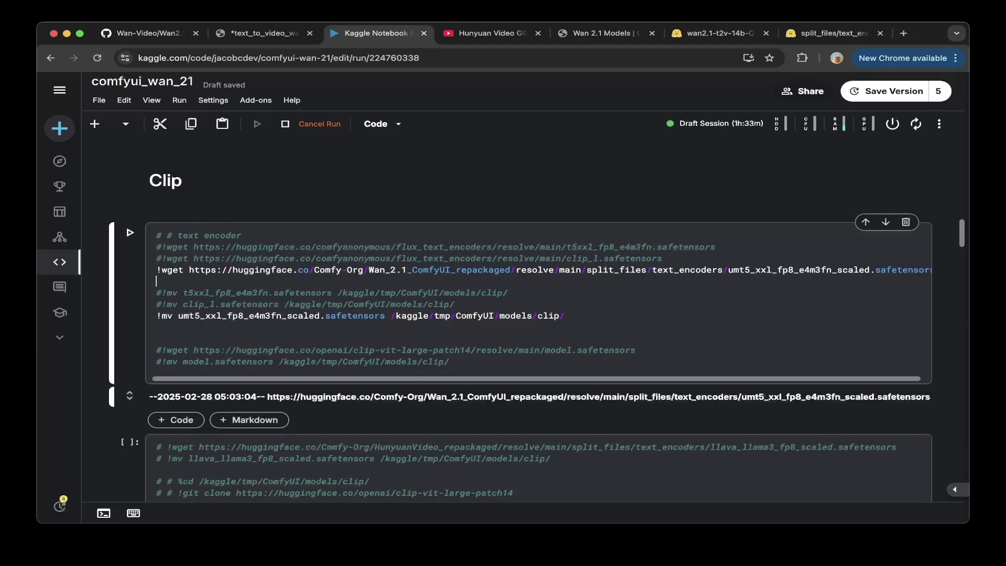
left_click_drag(314, 270, 369, 270)
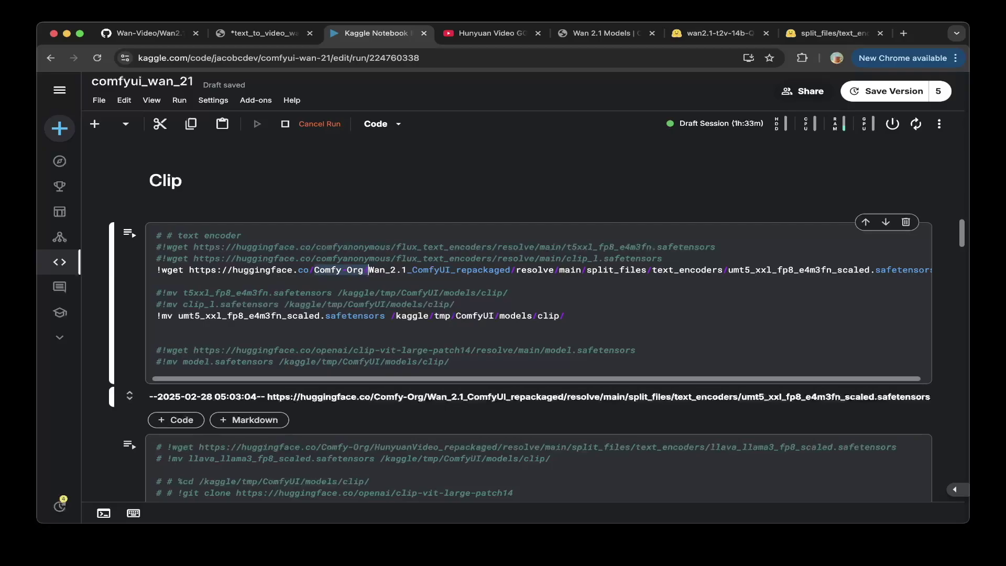
left_click(434, 270)
key("Down")
key("Left")
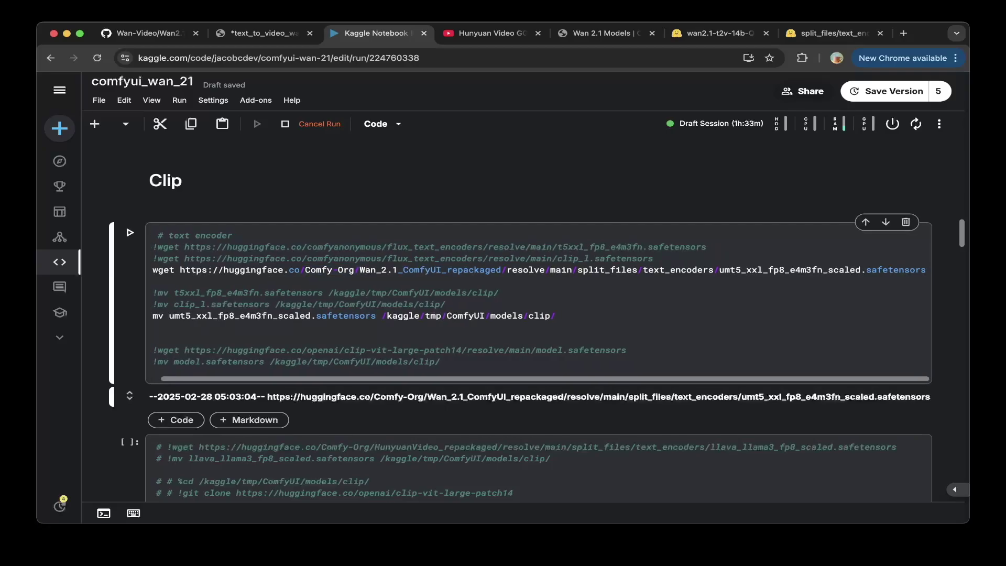
scroll(538, 299, "right", 1)
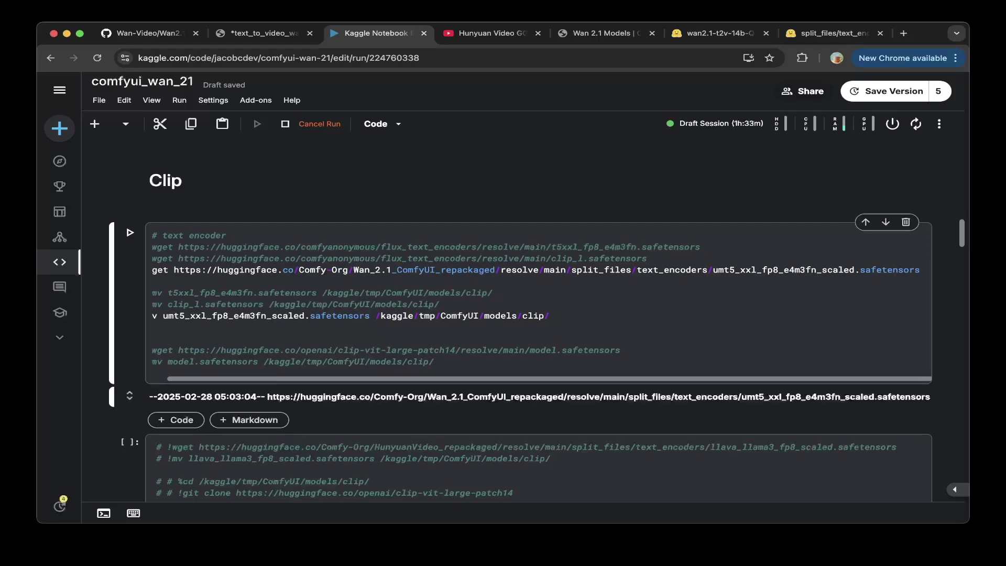
left_click_drag(713, 269, 920, 270)
left_click(919, 270)
scroll(537, 298, "left", 1)
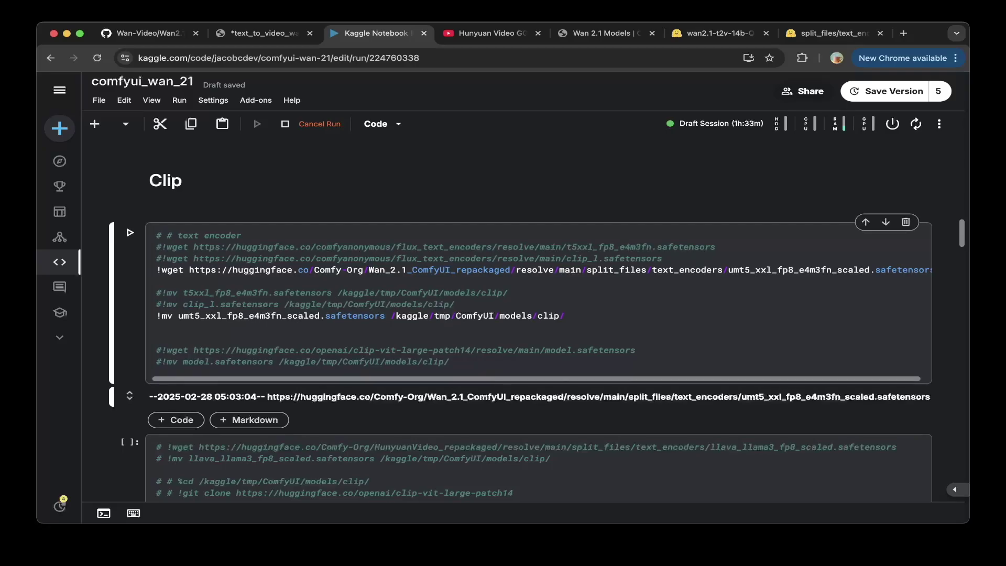
scroll(520, 327, "down", 10)
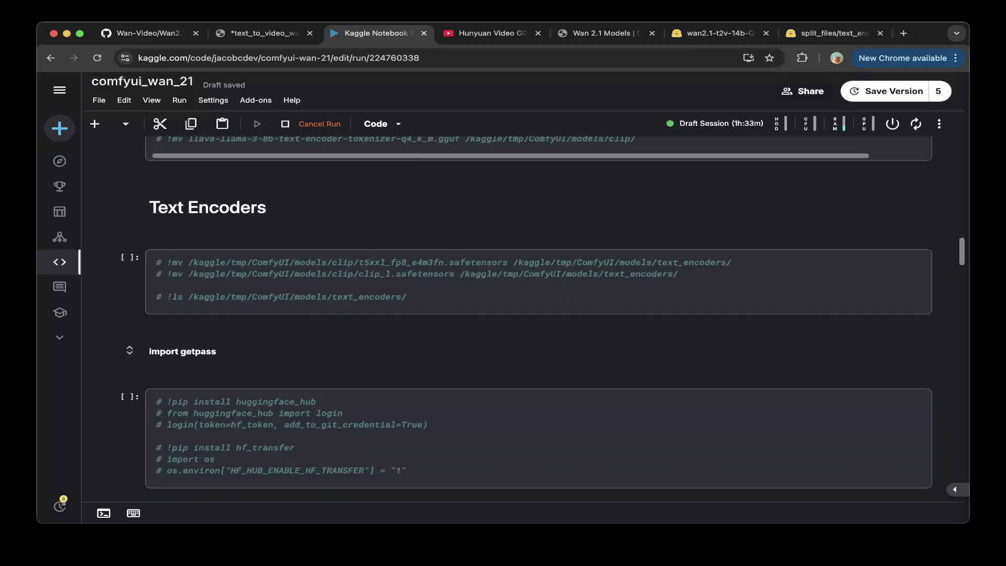
scroll(538, 314, "down", 8)
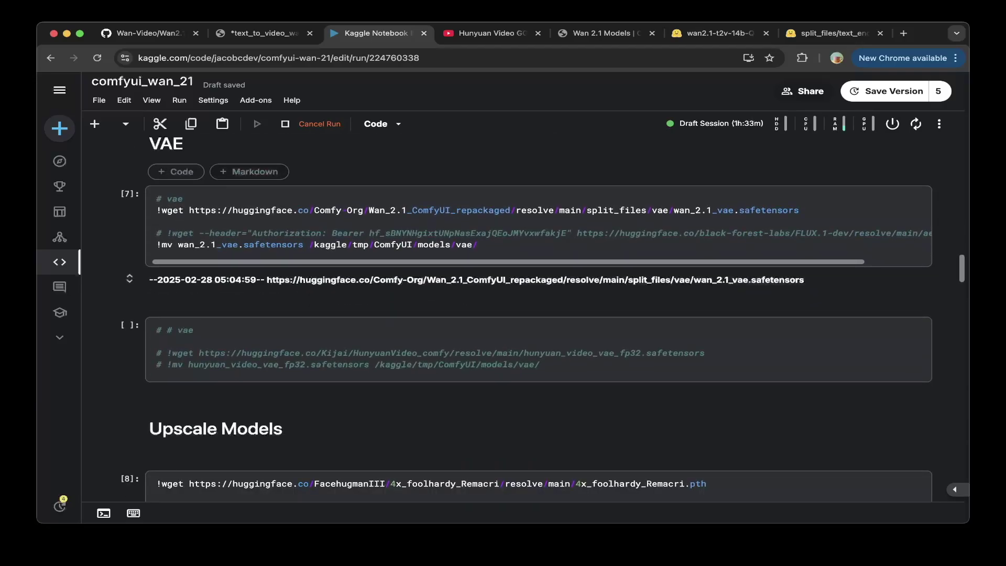
left_click(157, 222)
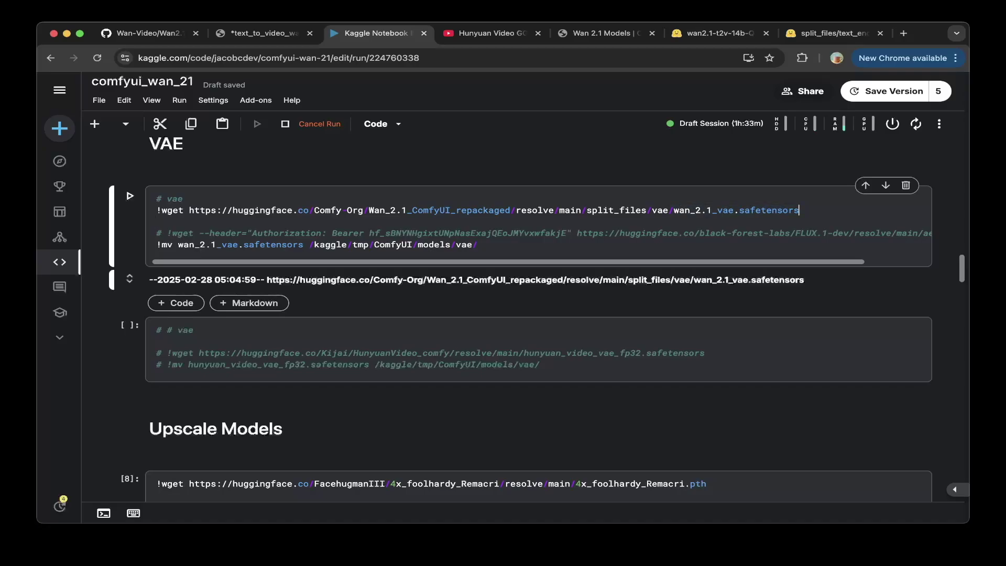
left_click(477, 245)
scroll(538, 319, "down", 5)
left_click(157, 255)
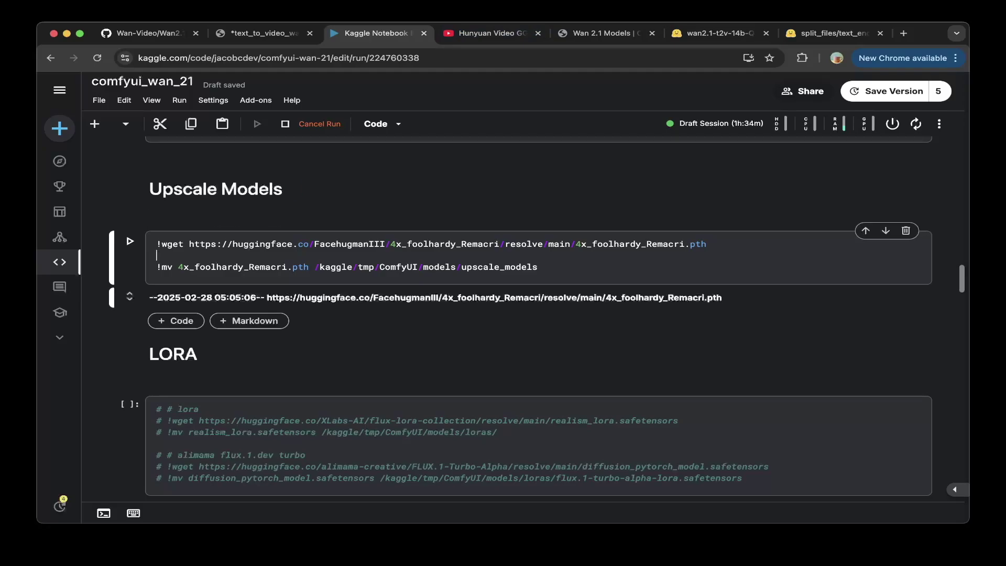
left_click_drag(540, 267, 156, 244)
left_click(157, 255)
left_click_drag(539, 267, 156, 245)
left_click(157, 256)
scroll(520, 316, "down", 1)
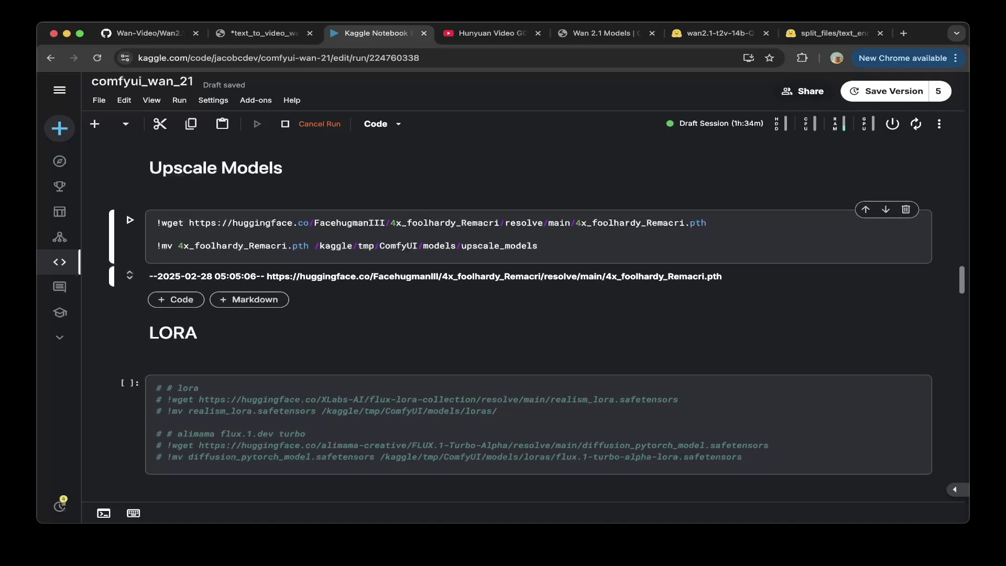
scroll(527, 318, "down", 15)
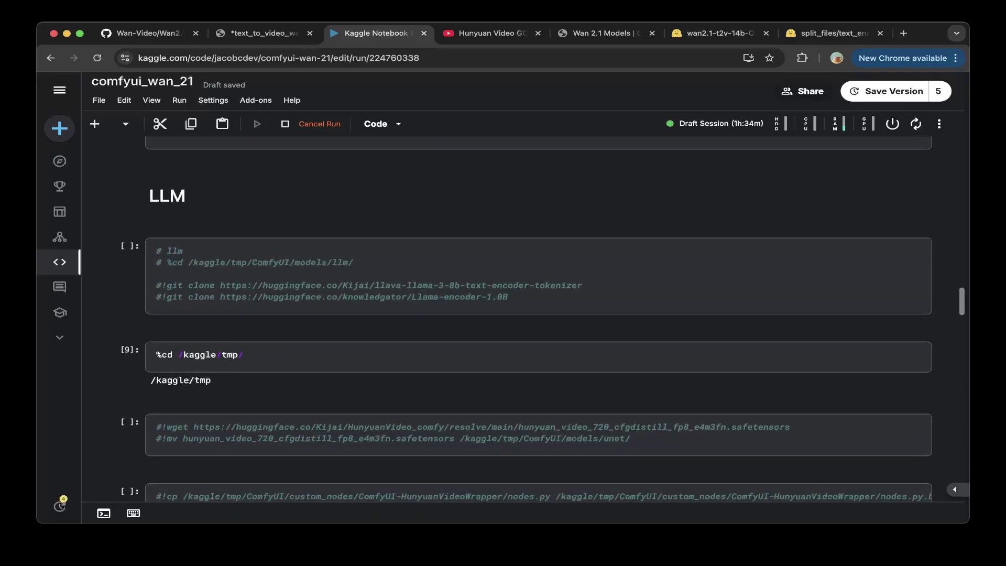
- Scroll past the ComfyUI-Manager install and model folder cells to Install LocalTunnel cell [13]
scroll(539, 315, "down", 10)
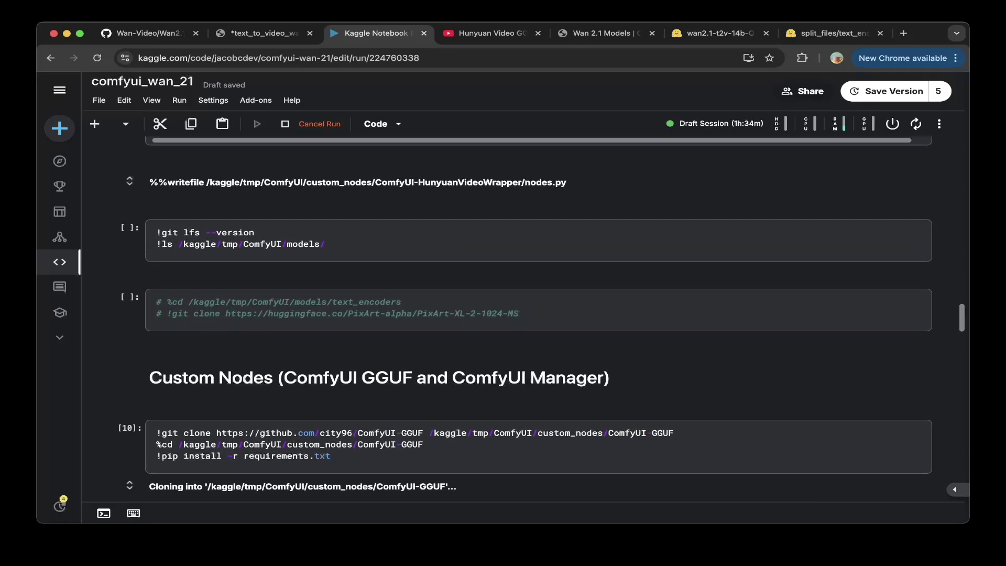
scroll(538, 314, "down", 5)
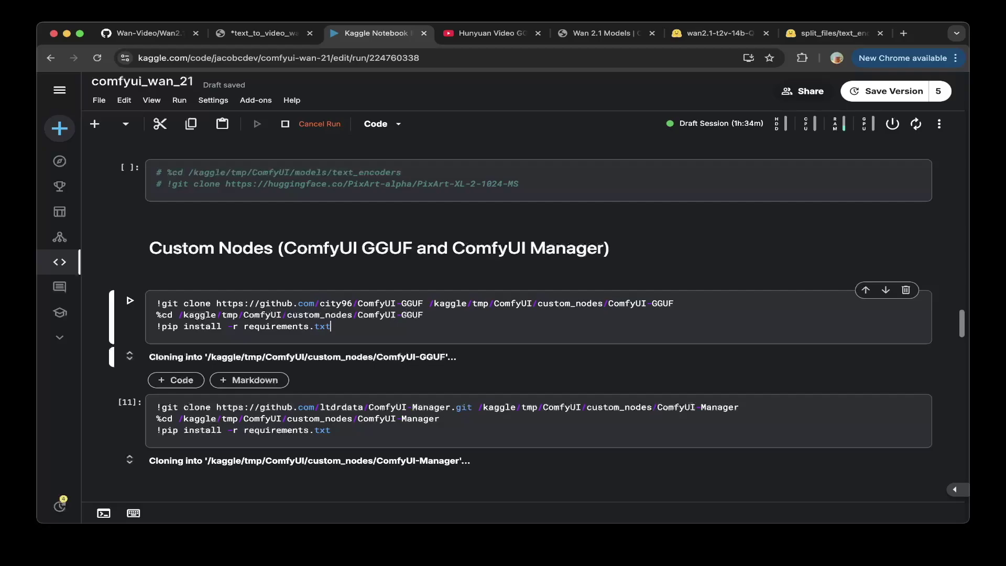
scroll(520, 322, "down", 1)
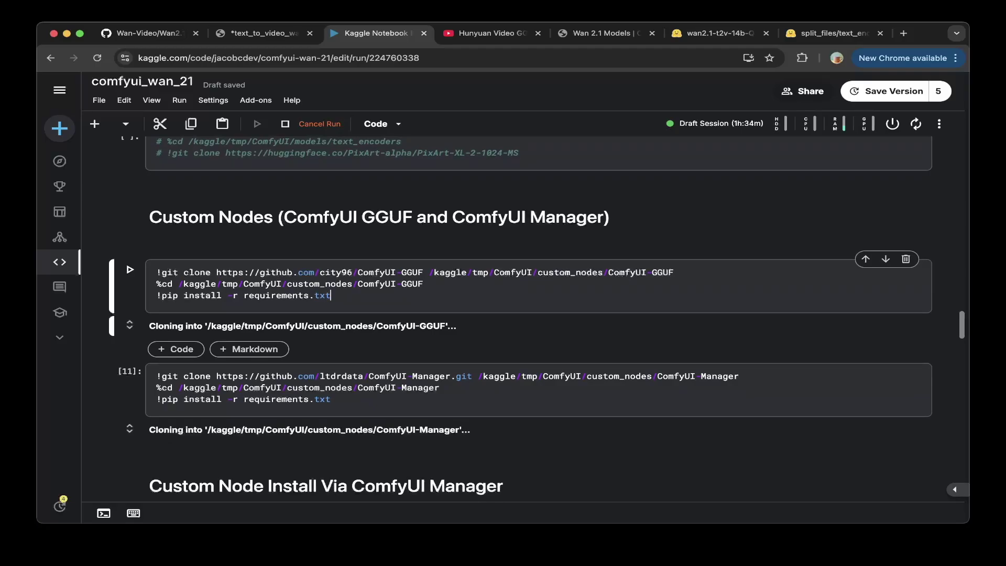
scroll(520, 319, "down", 2)
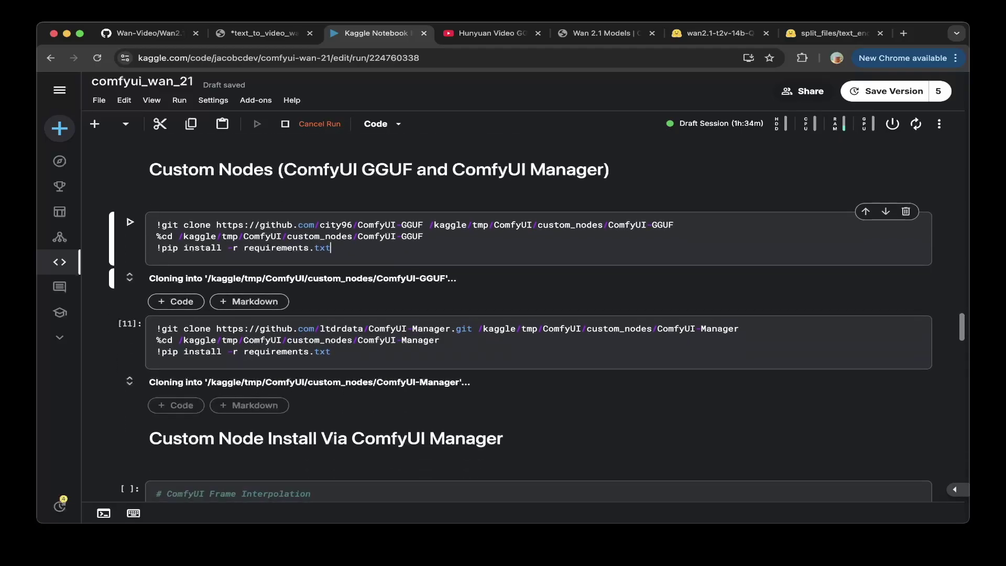
scroll(520, 319, "down", 2)
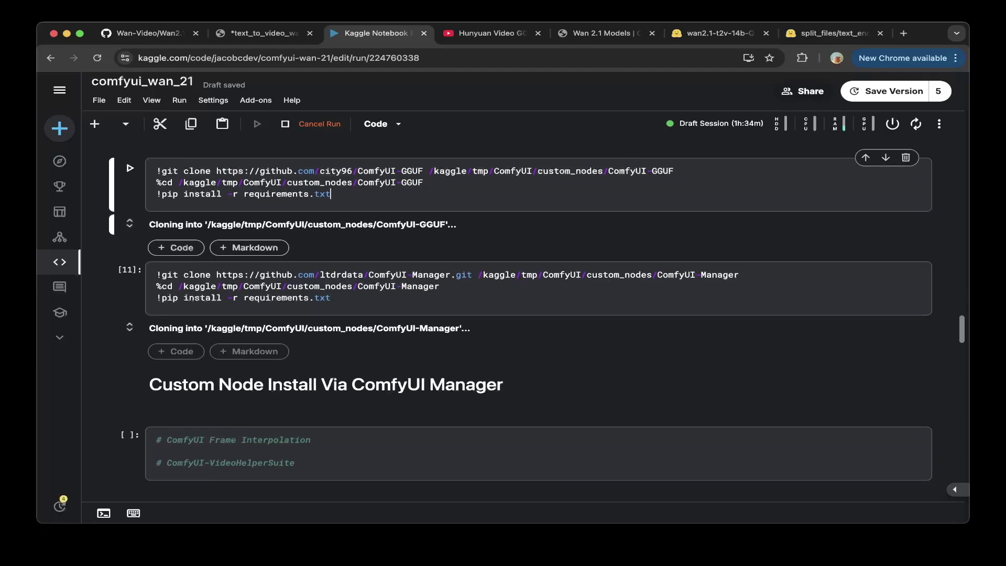
left_click(332, 297)
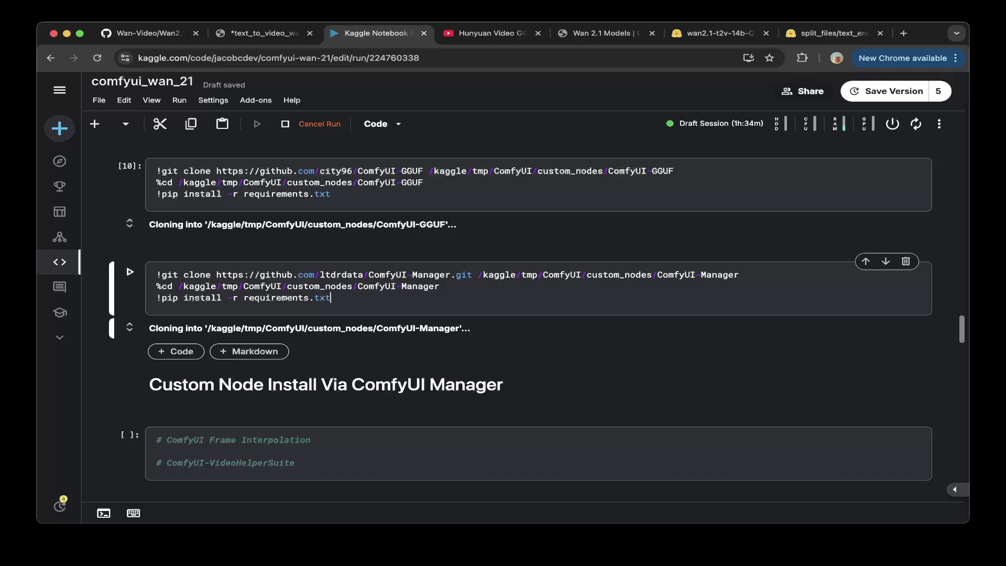
scroll(524, 315, "down", 6)
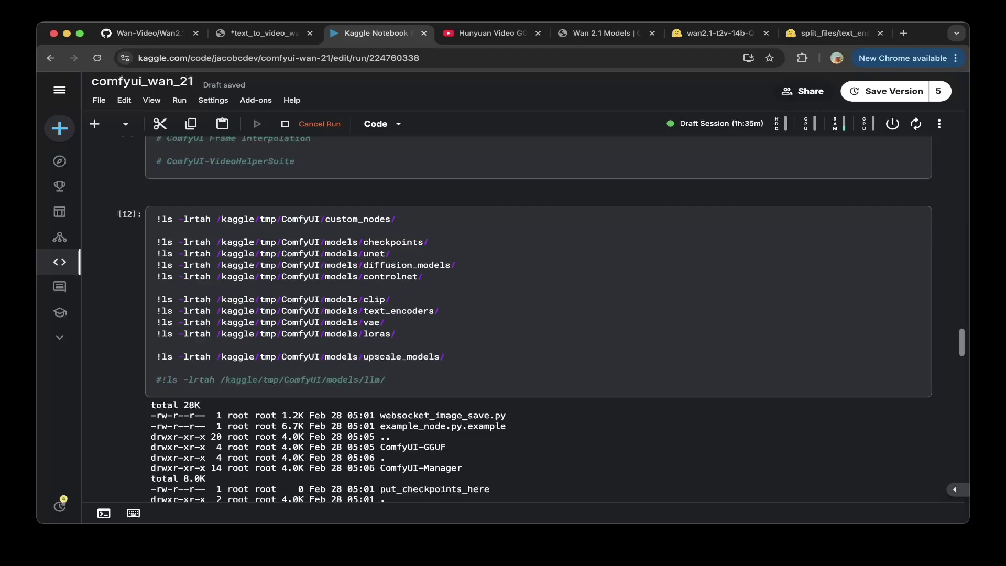
left_click(156, 231)
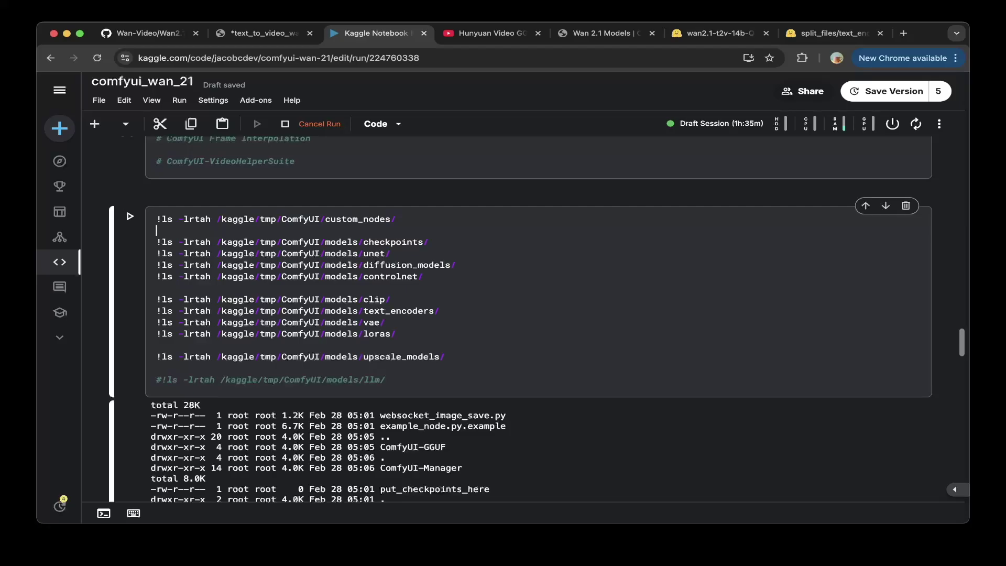
scroll(520, 319, "down", 1)
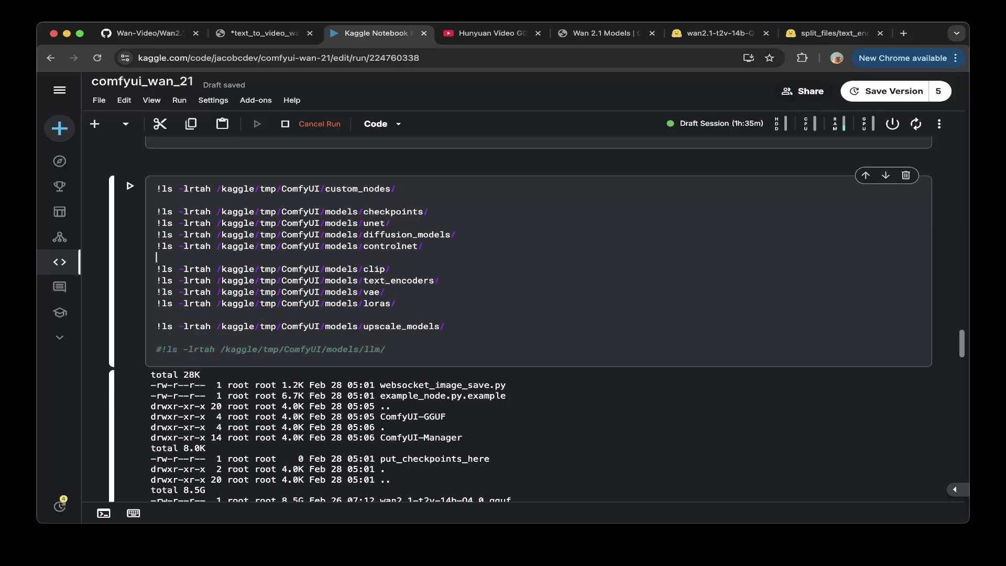
scroll(520, 319, "down", 20)
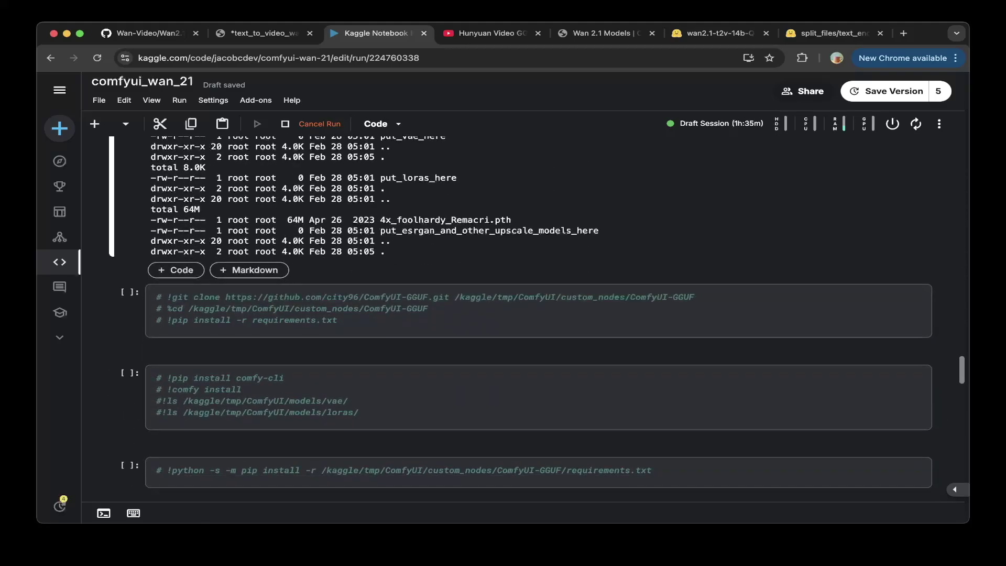
scroll(520, 319, "down", 13)
scroll(520, 319, "up", 5)
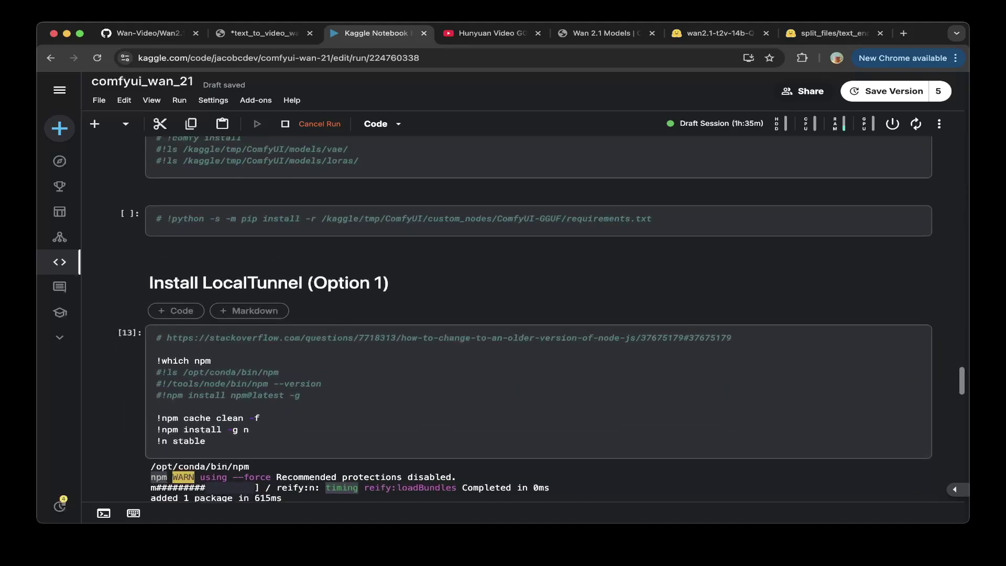
- Review cell [13]'s npm and Node v22.14.0 setup output and the localtunnel install cell [14]
scroll(521, 319, "down", 1)
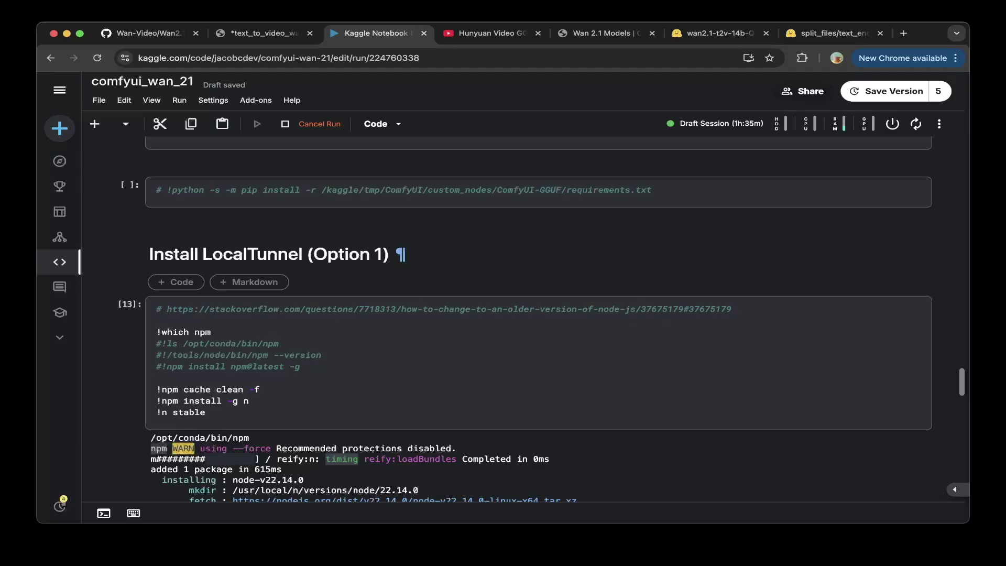
left_click(279, 343)
scroll(280, 344, "down", 4)
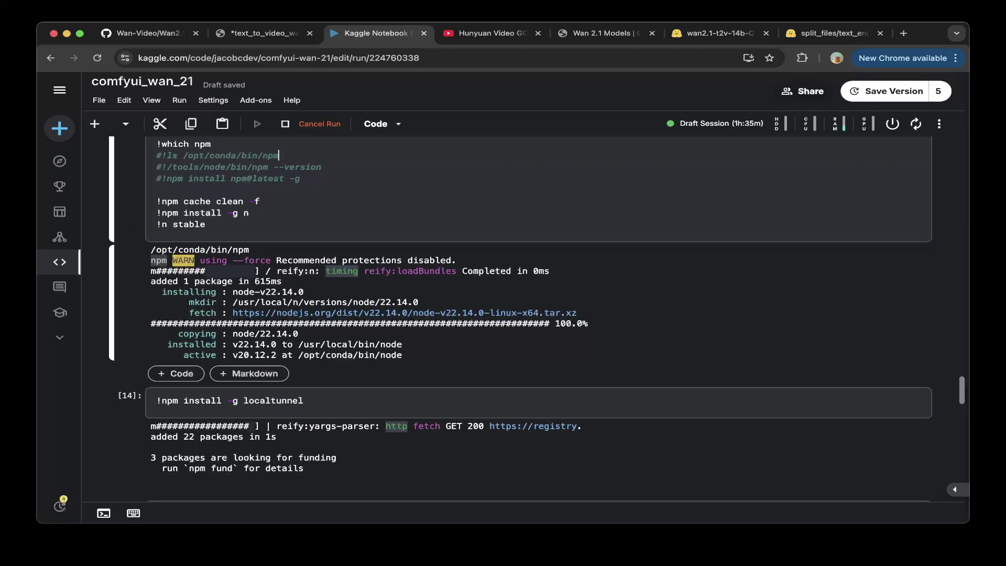
scroll(280, 344, "up", 1)
scroll(520, 331, "up", 1)
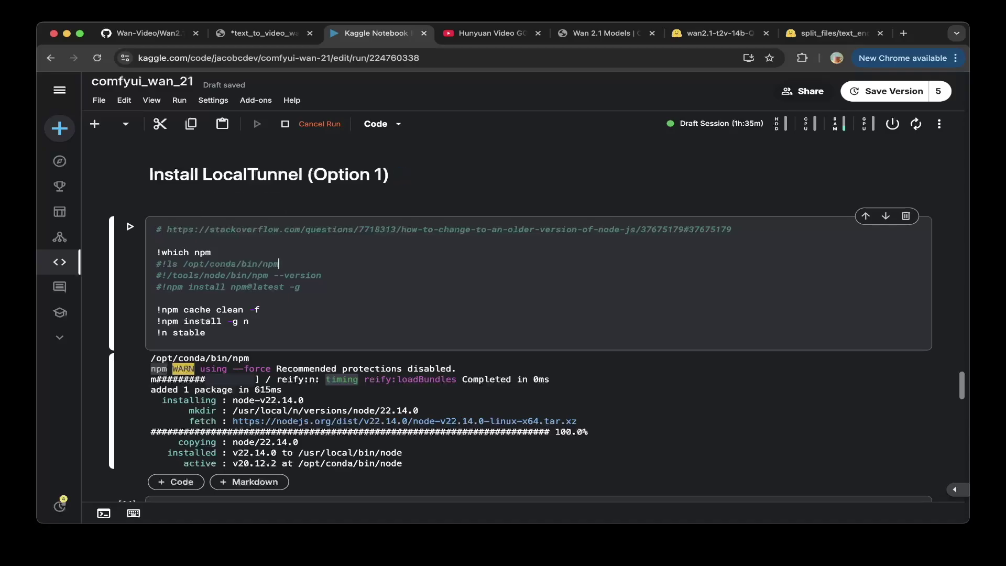
scroll(538, 333, "down", 15)
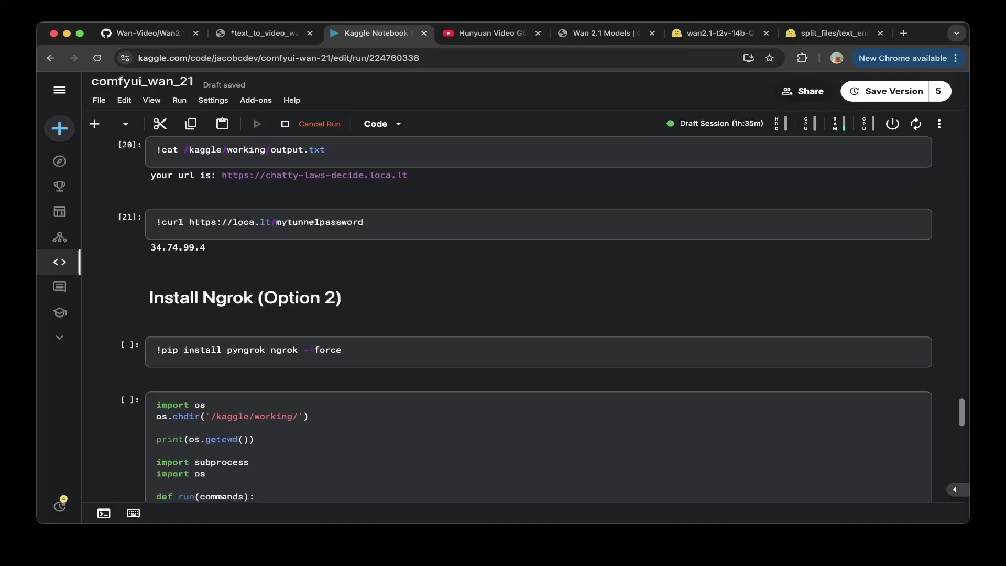
scroll(537, 319, "up", 15)
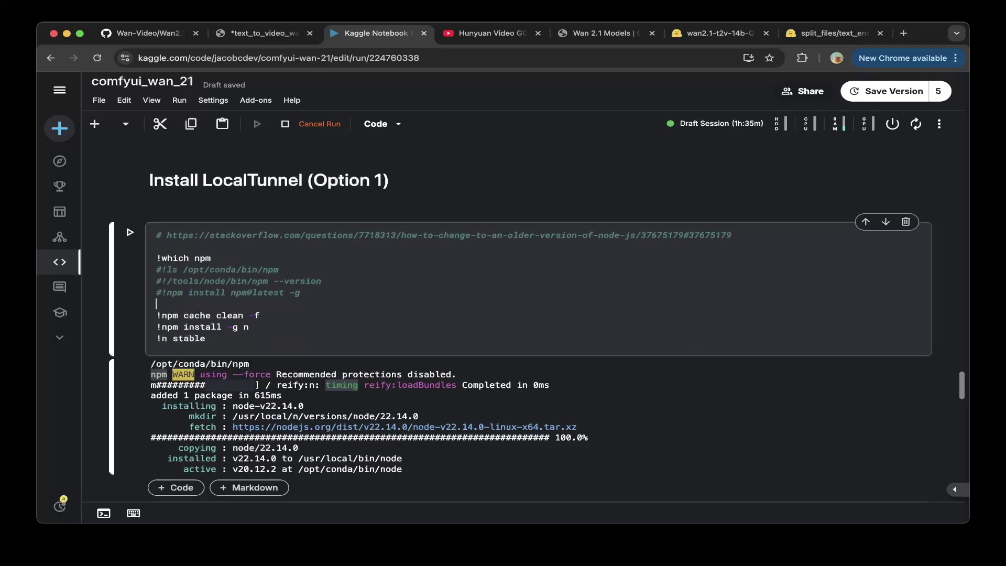
scroll(538, 325, "down", 1)
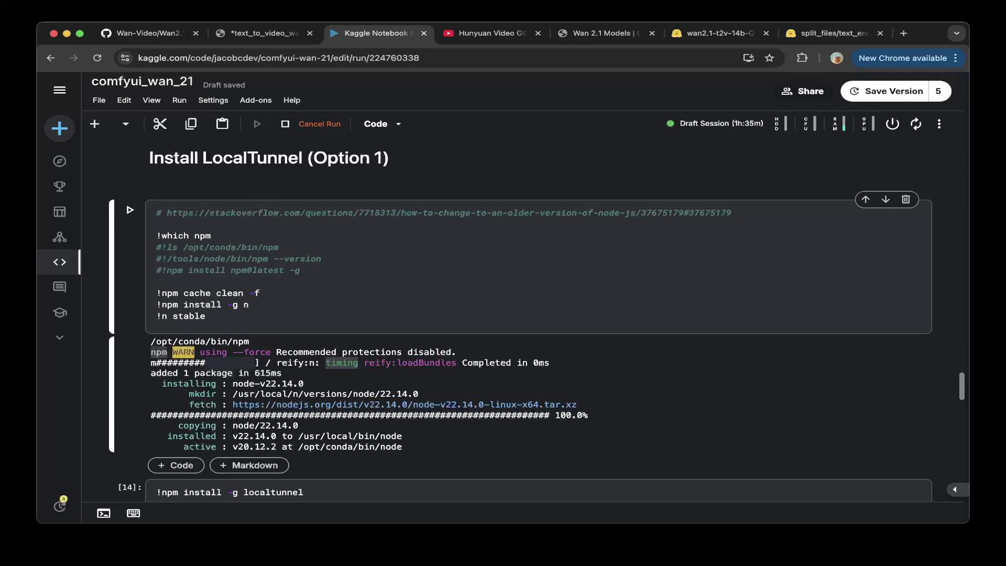
scroll(156, 281, "down", 1)
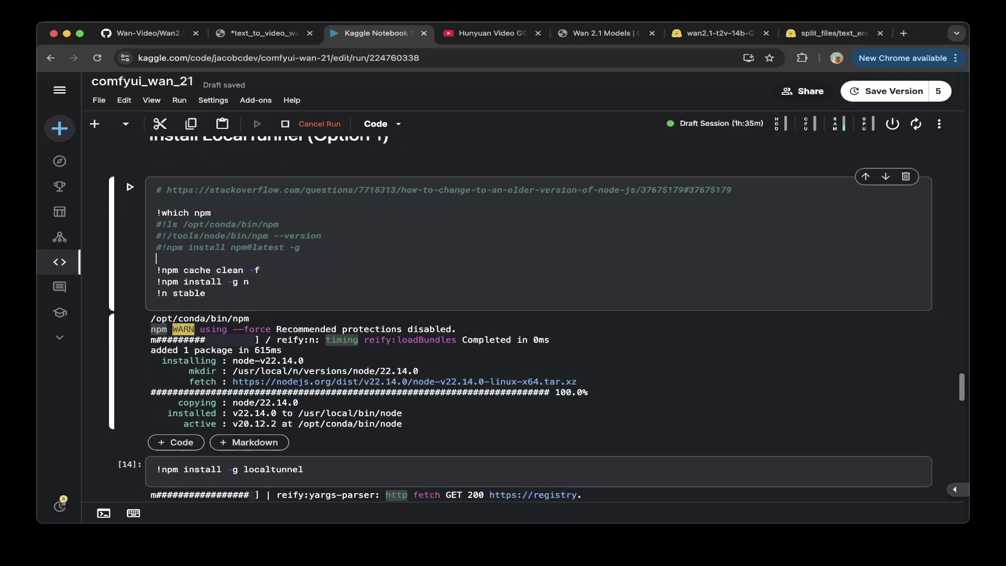
scroll(520, 318, "down", 1)
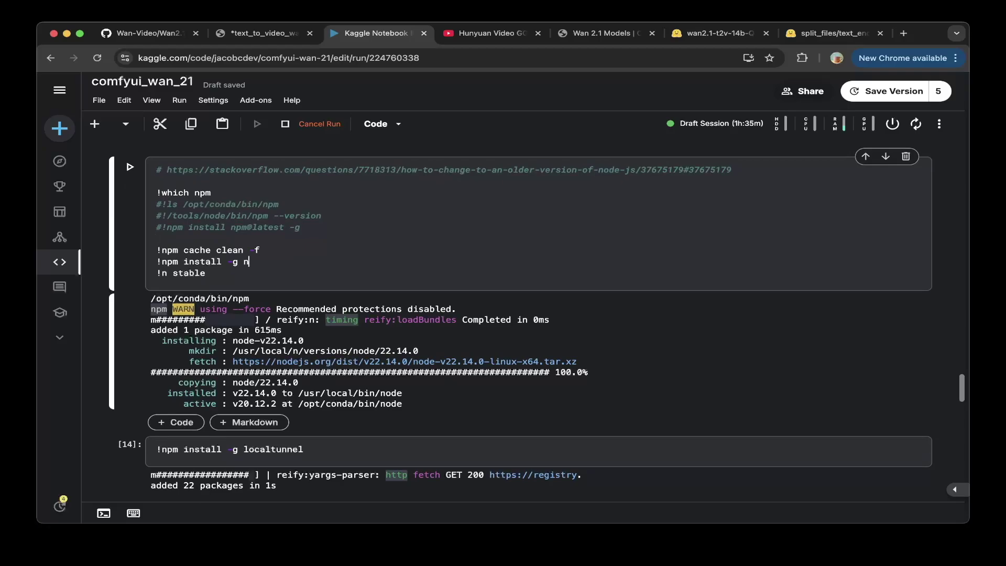
scroll(520, 318, "down", 3)
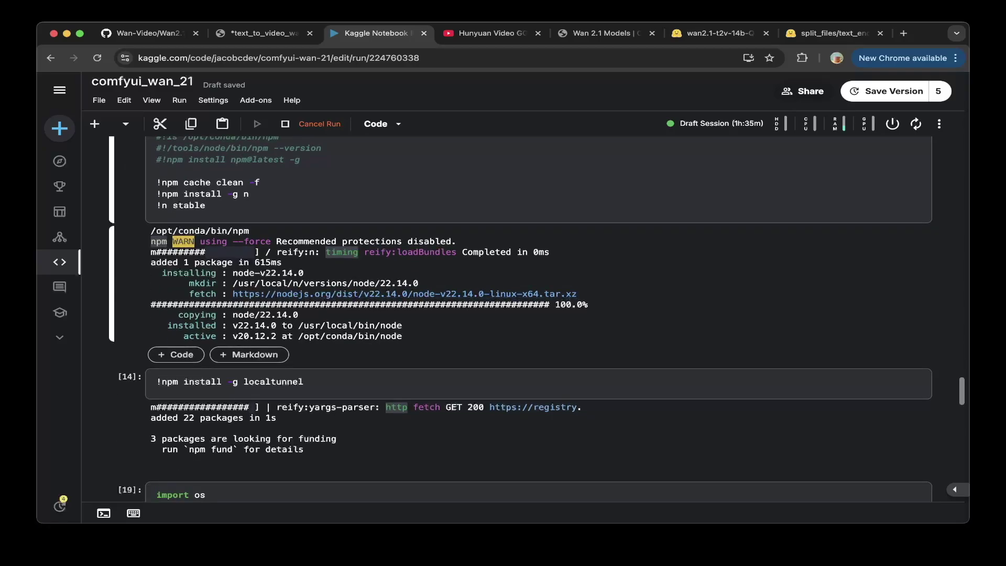
scroll(520, 318, "down", 4)
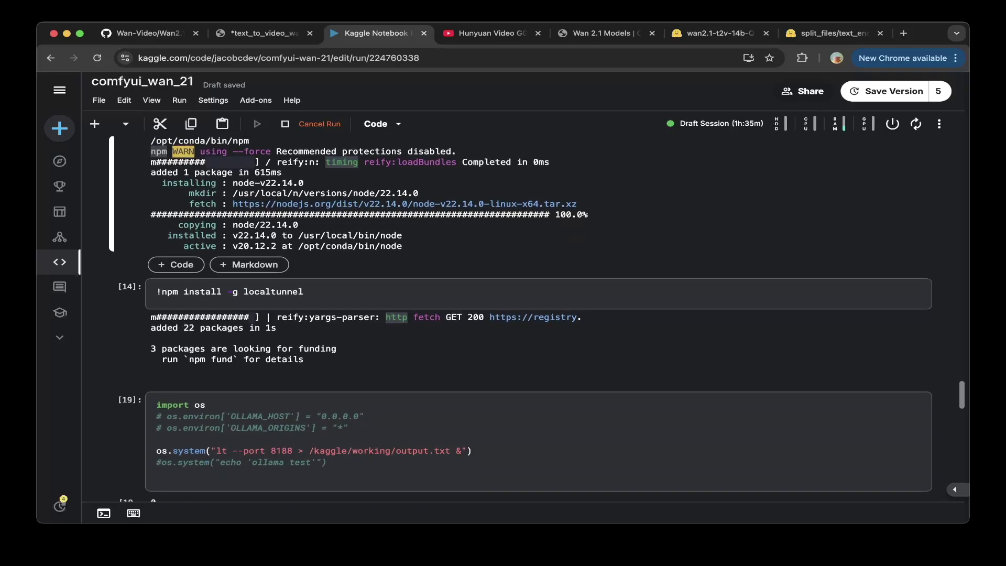
left_click(303, 281)
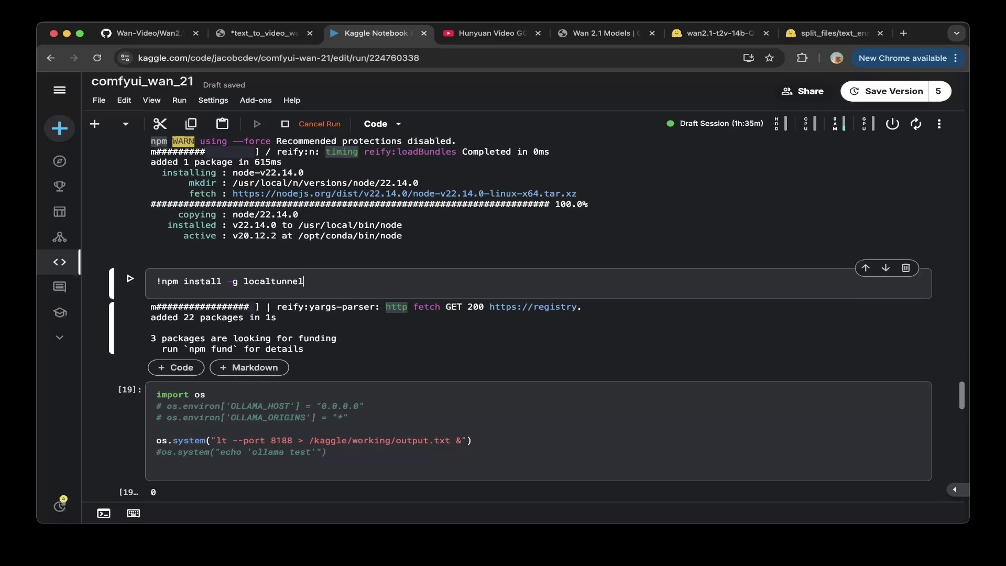
- Highlight port 8188 in cell [19]'s tunnel launch command
scroll(520, 319, "down", 6)
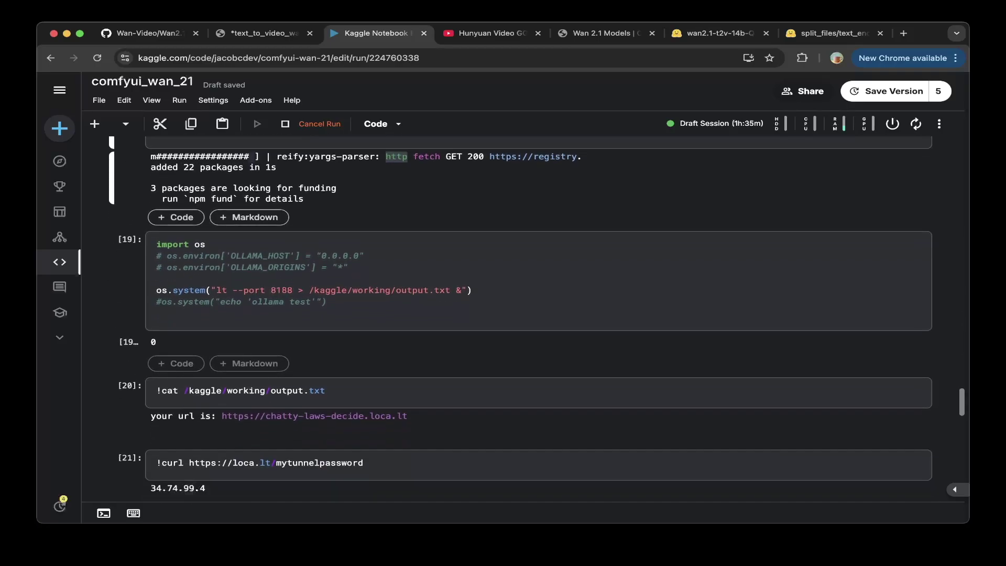
left_click(157, 278)
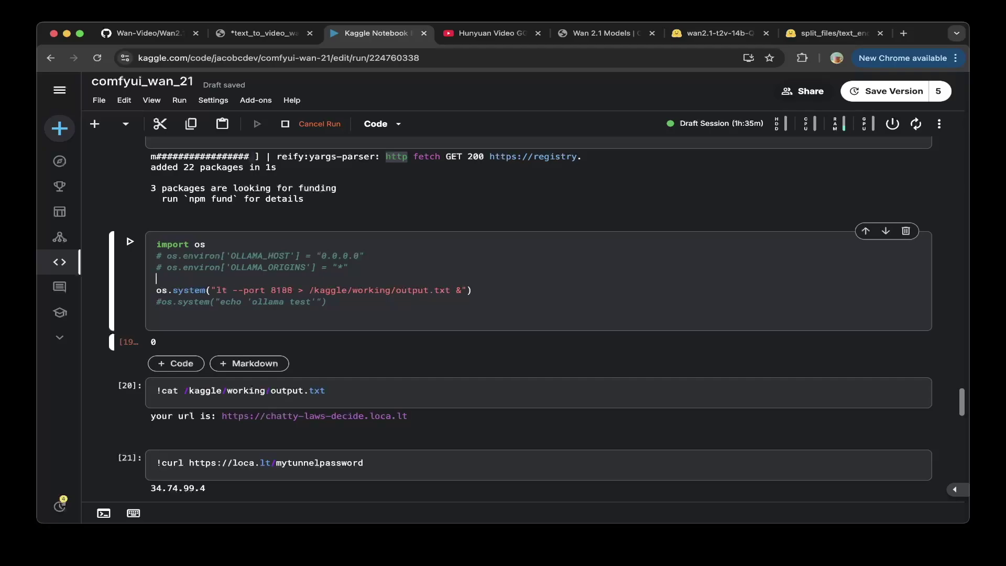
left_click_drag(271, 290, 292, 290)
left_click(293, 290)
- Select the printed loca.lt tunnel URL in cell [20]'s output
scroll(520, 314, "down", 1)
scroll(340, 293, "down", 2)
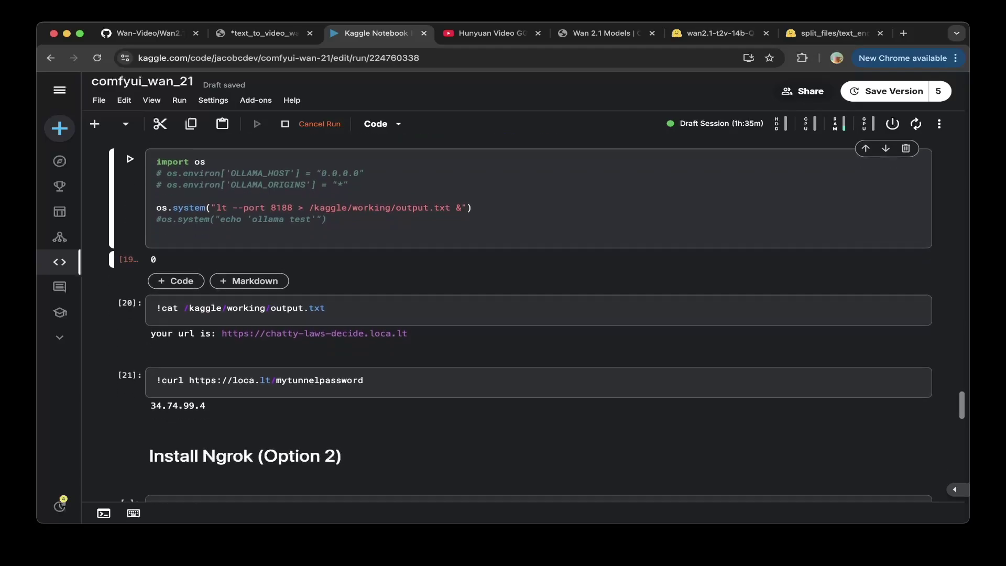
left_click(335, 269)
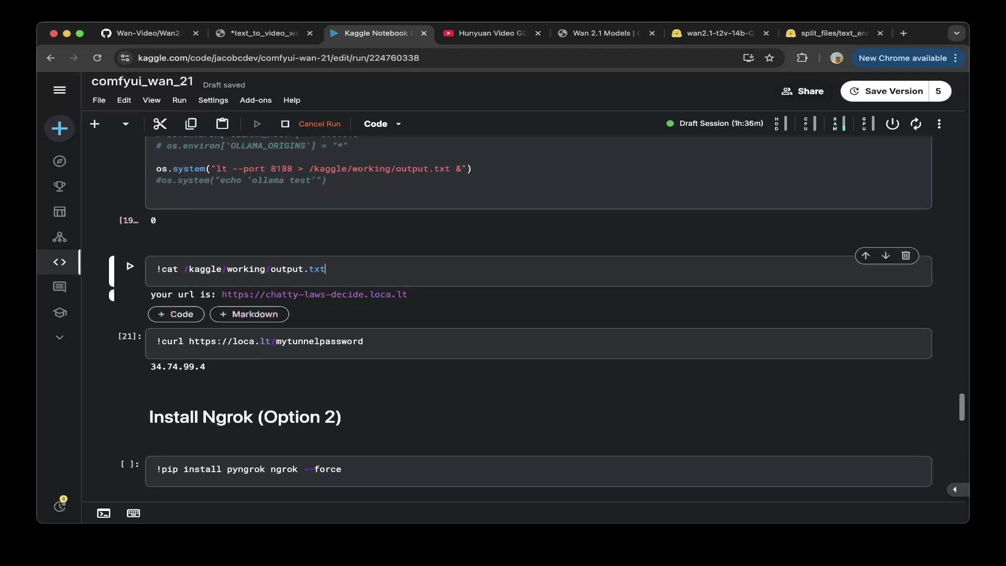
left_click_drag(408, 295, 222, 294)
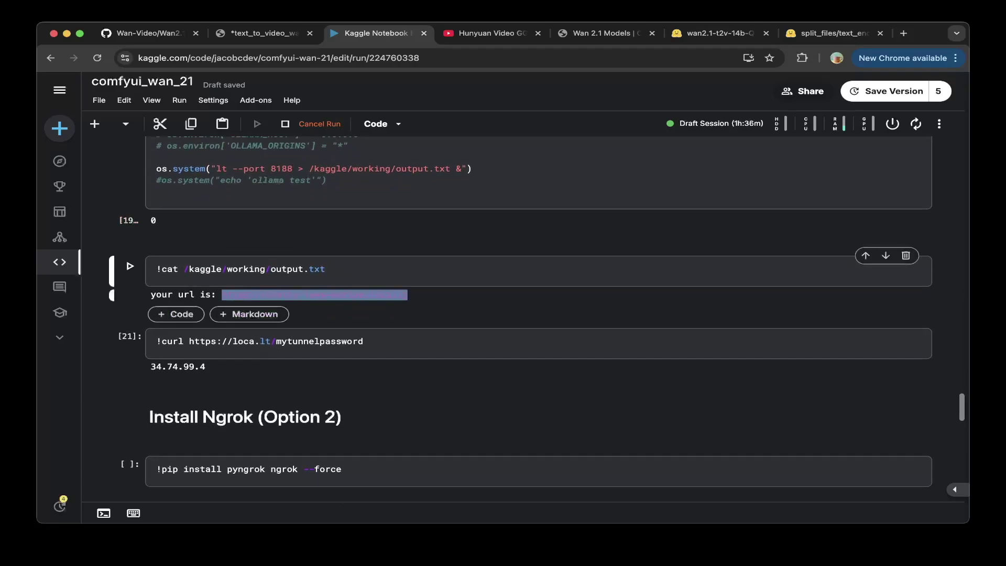
left_click(257, 33)
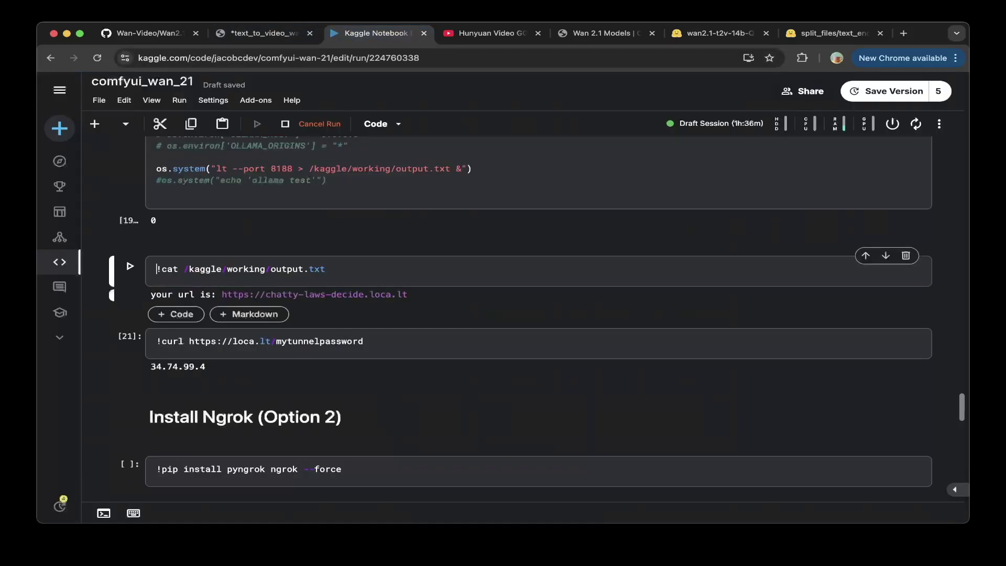
scroll(520, 311, "down", 1)
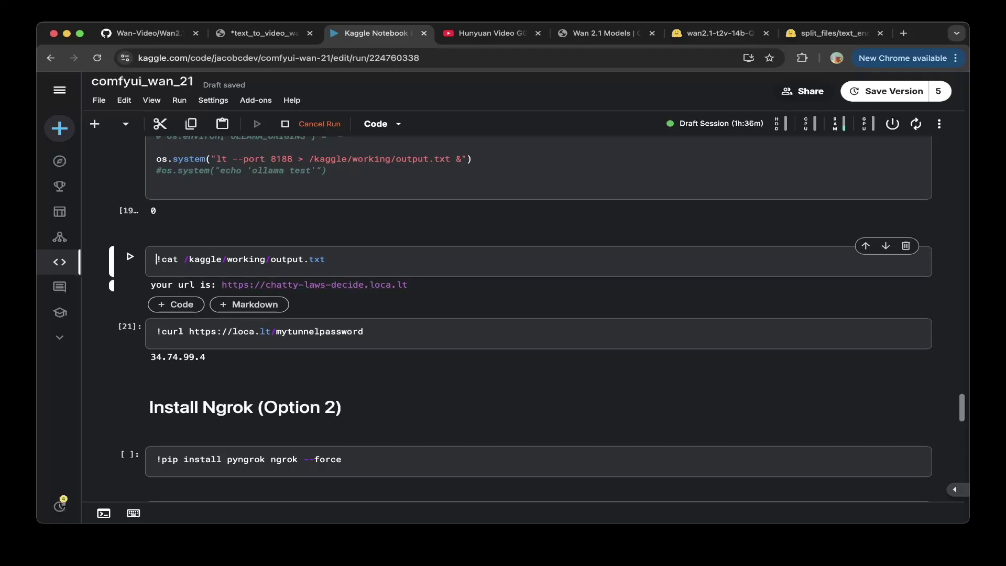
left_click(292, 331)
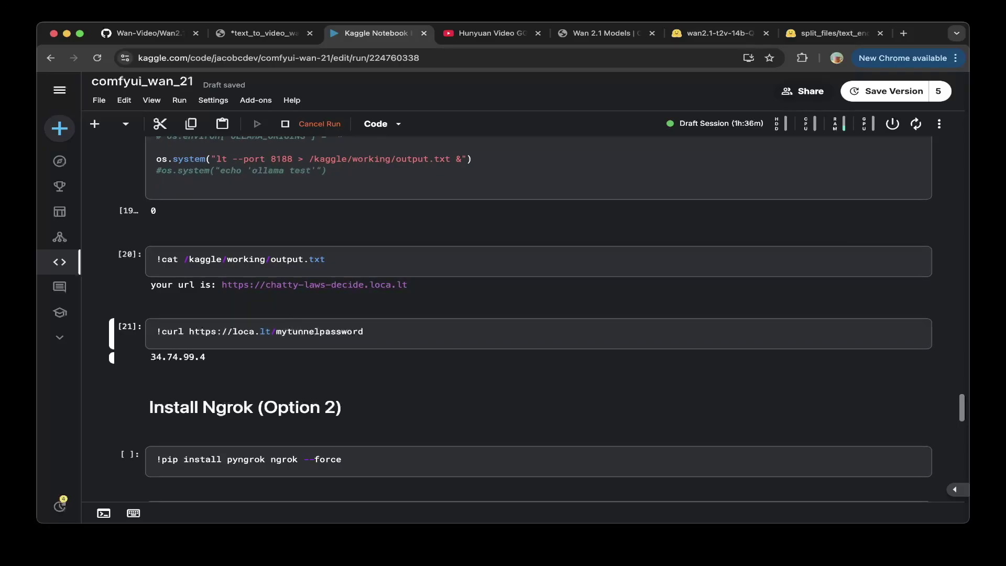
left_click_drag(363, 331, 190, 331)
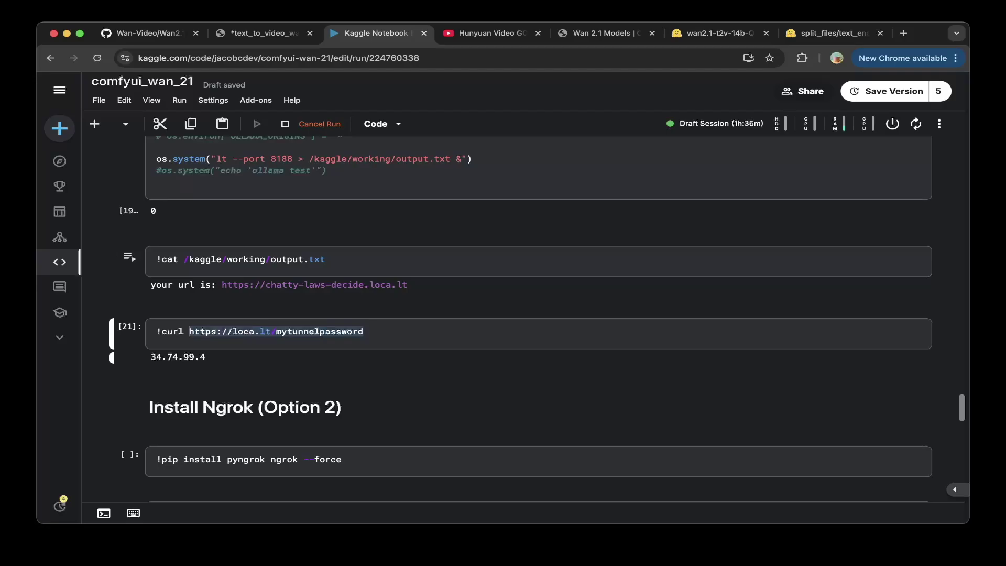
left_click(409, 332)
scroll(408, 332, "down", 2)
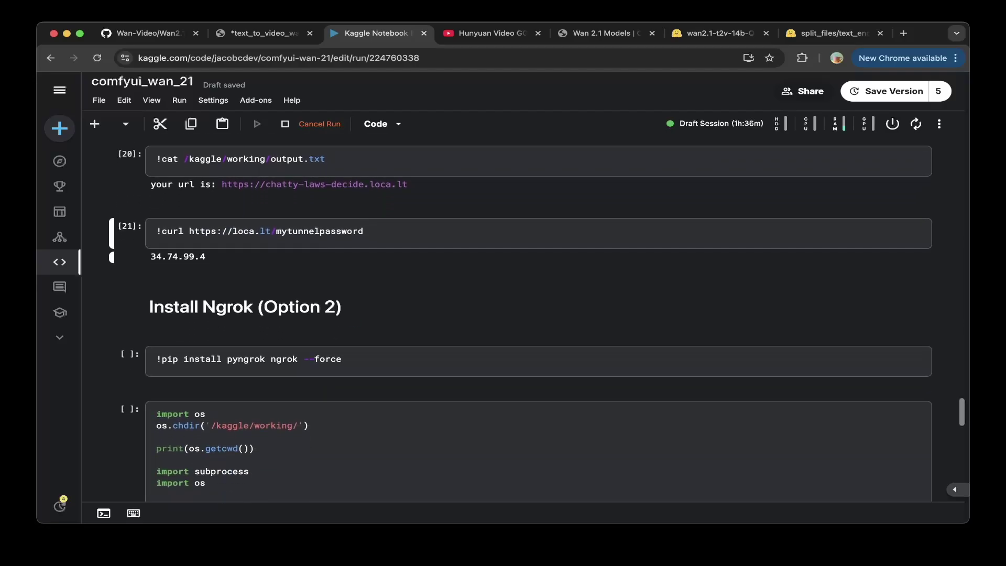
- Scroll to the Start ComfyUI log ending with the prompt executed in 2518.12 seconds
scroll(537, 319, "down", 12)
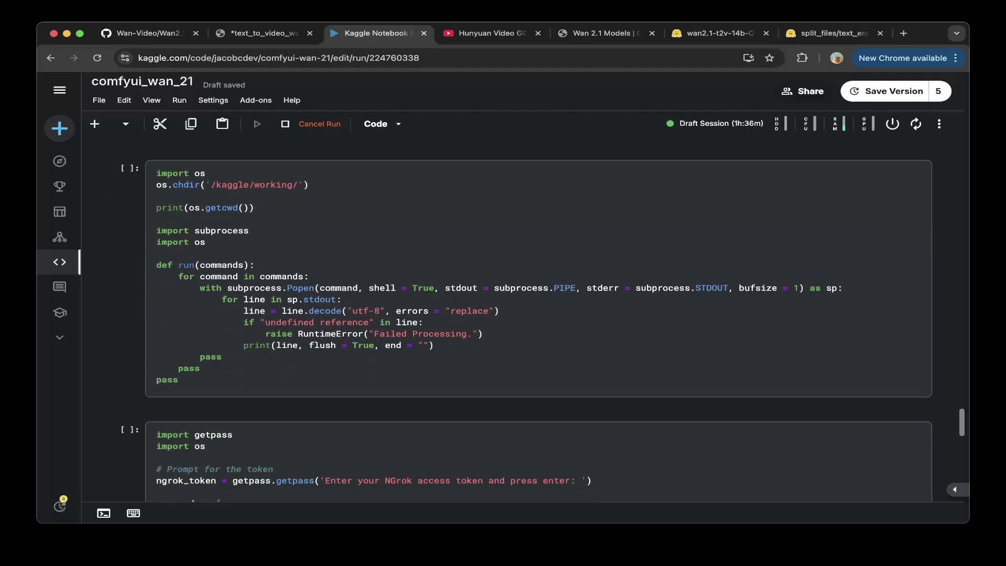
scroll(538, 319, "down", 8)
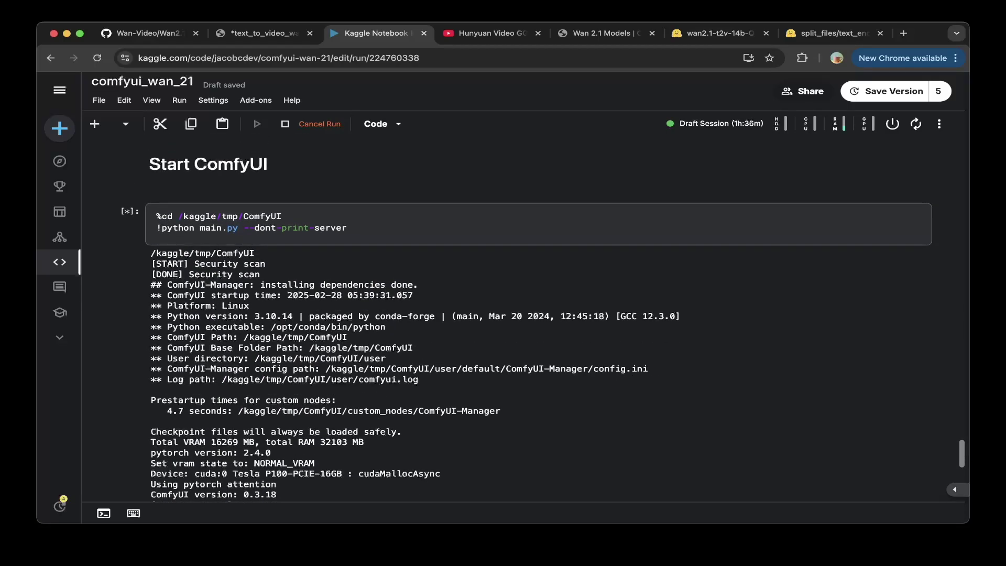
scroll(521, 319, "down", 15)
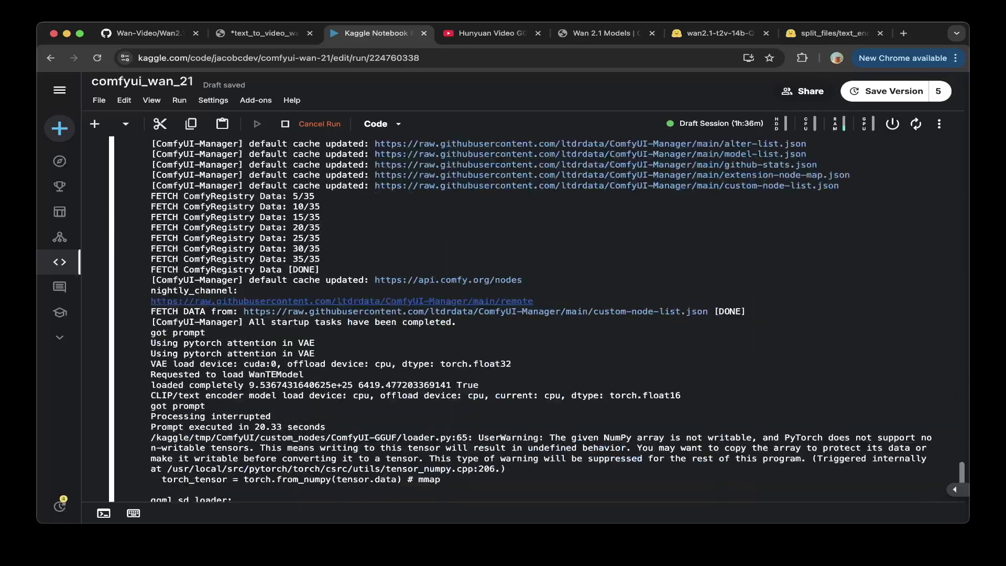
scroll(520, 319, "down", 2)
scroll(520, 319, "up", 3)
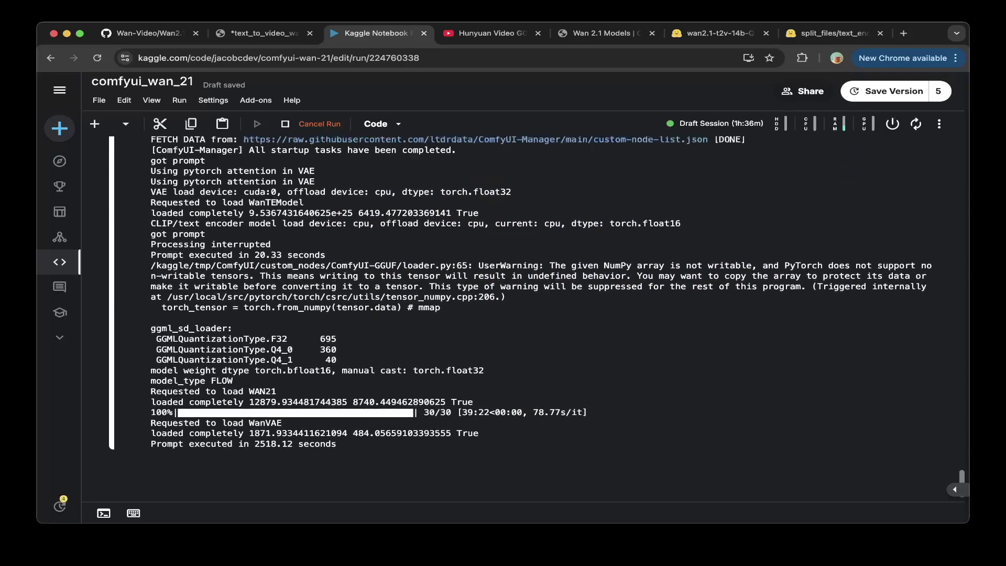
- Toggle between the ComfyUI and Kaggle tabs, ending on the ComfyUI workflow
left_click(264, 33)
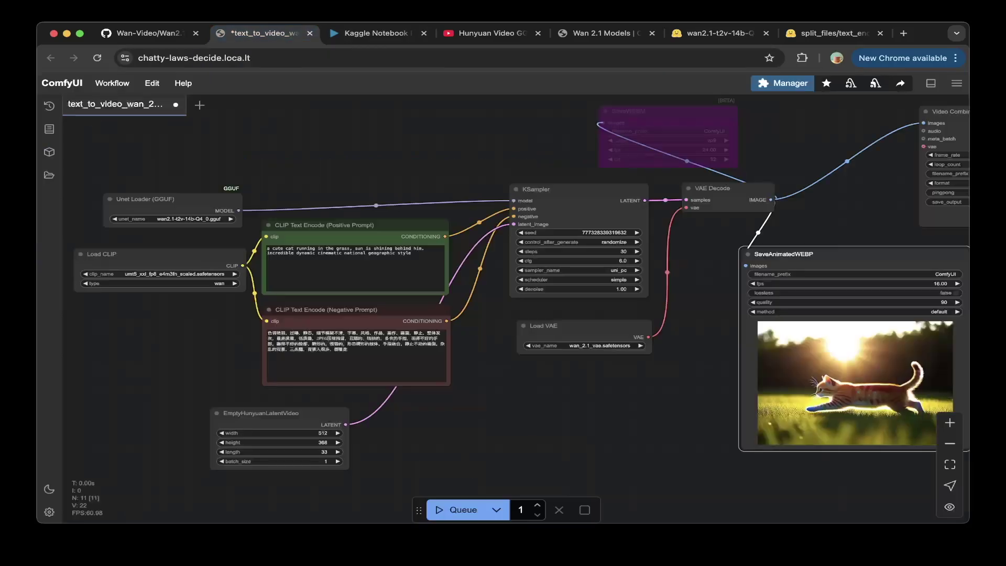
key("ctrl+Tab")
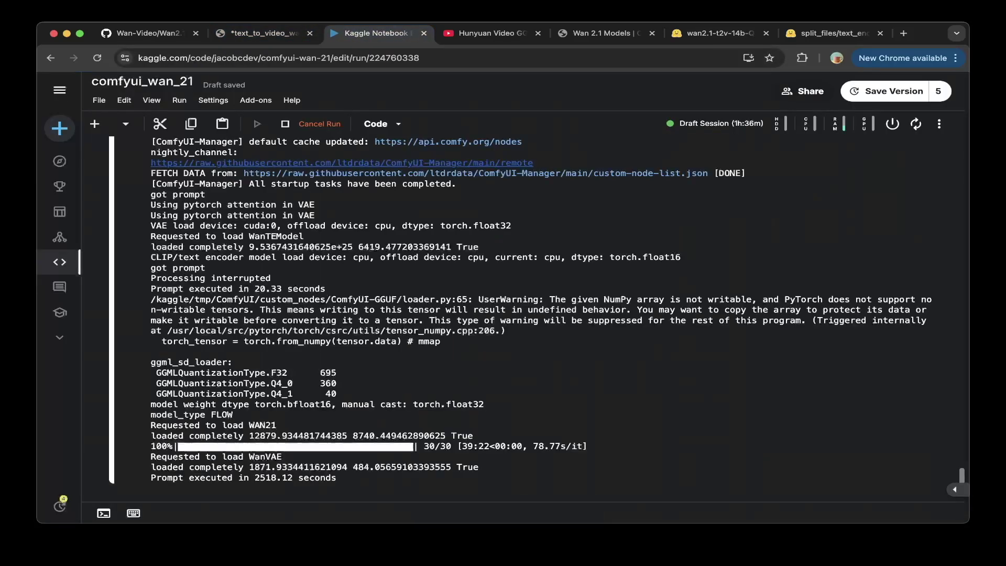
scroll(520, 319, "down", 2)
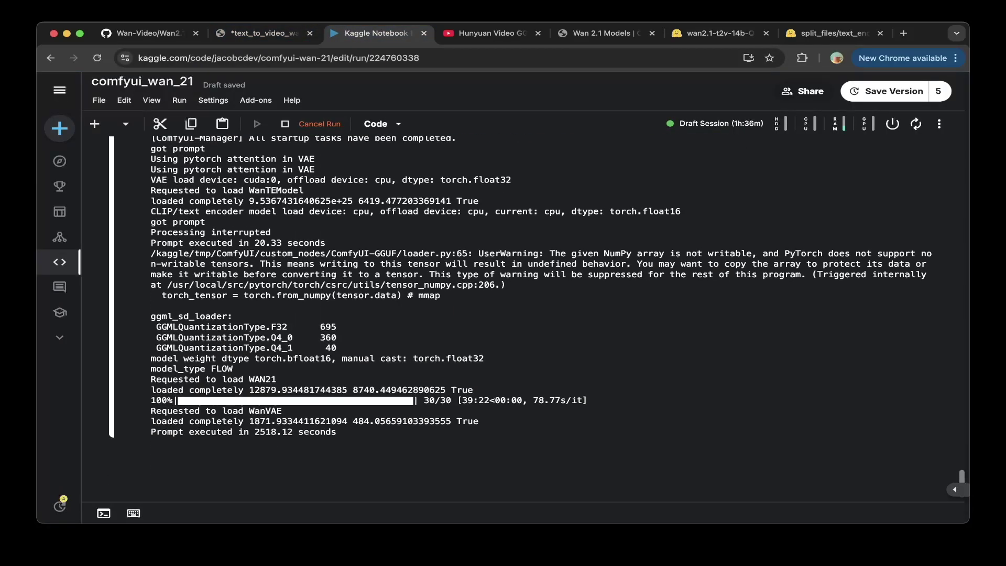
key("ctrl+shift+Tab")
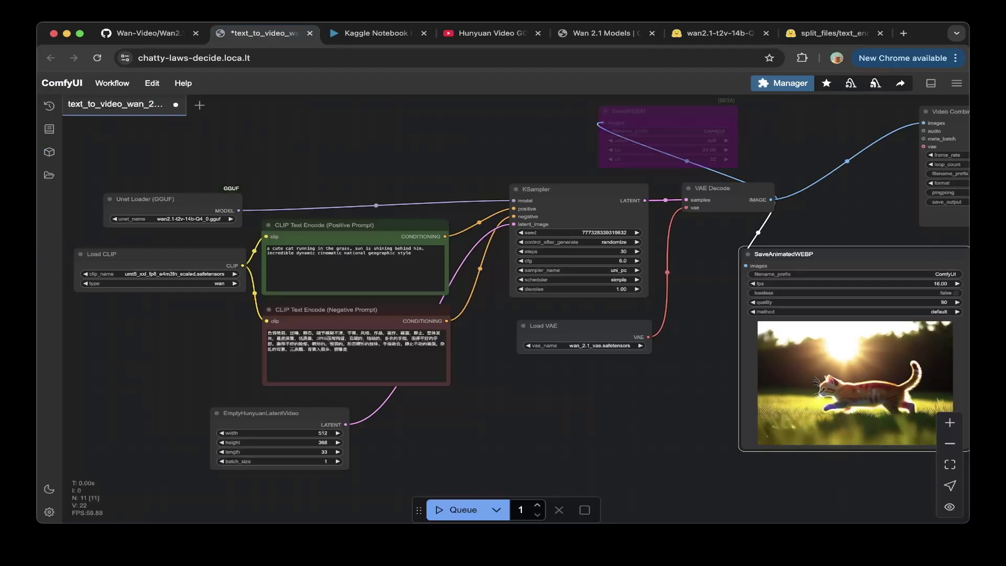
- Bring SaveAnimatedWEBP into view, nudge the Unet Loader (GGUF) node, then open the Wan 2.1 Models page
left_click_drag(602, 409, 519, 413)
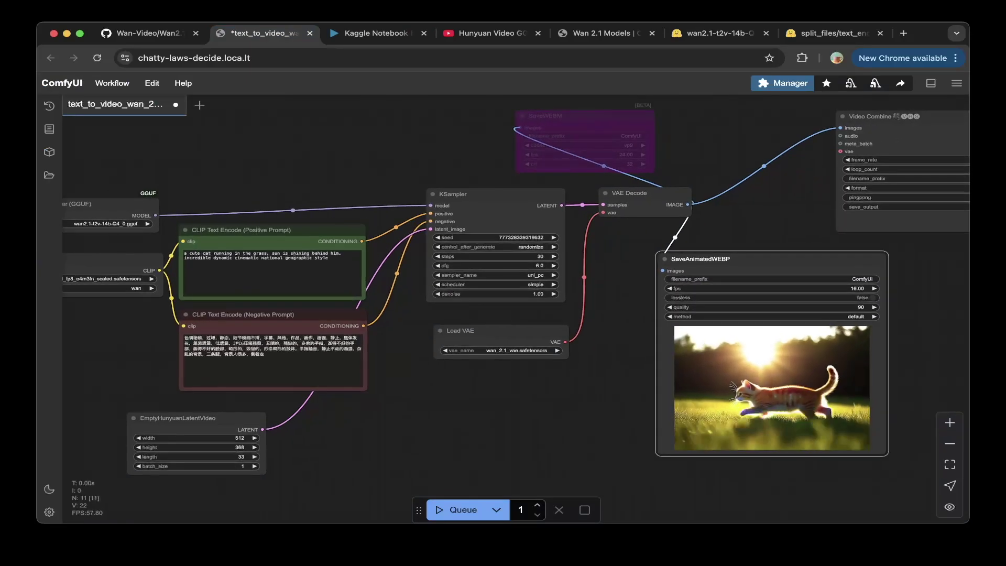
scroll(503, 288, "left", 3)
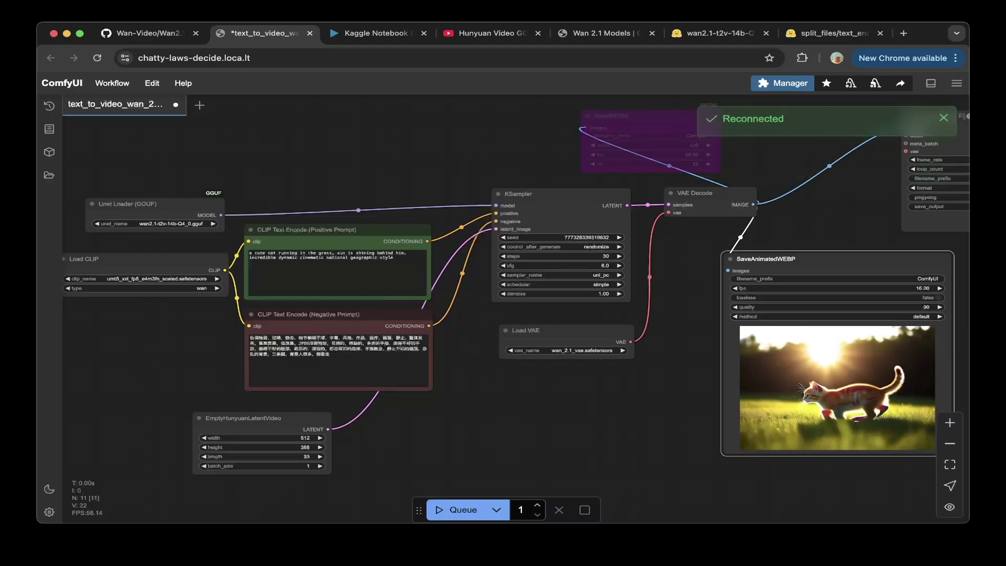
left_click_drag(152, 203, 160, 186)
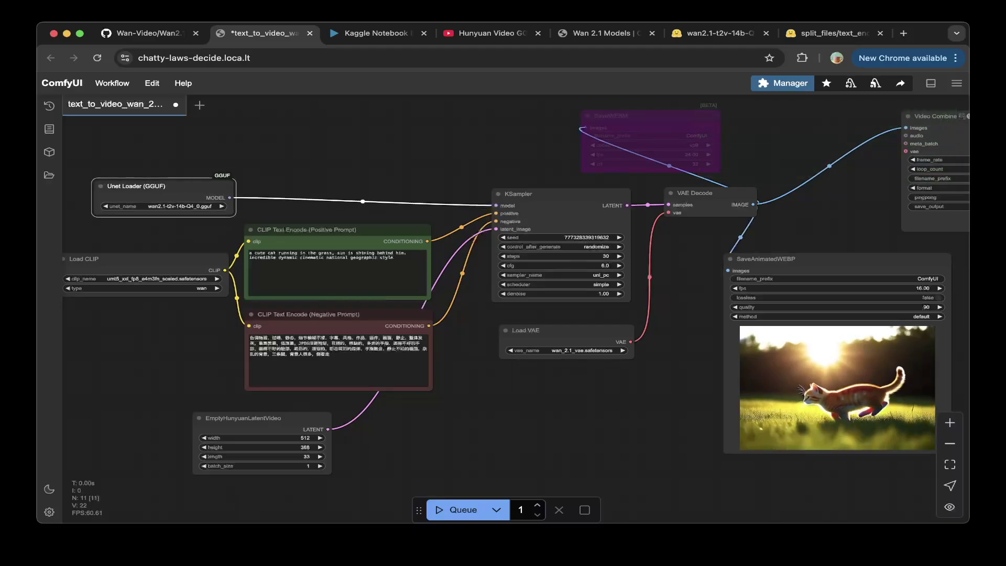
left_click(602, 33)
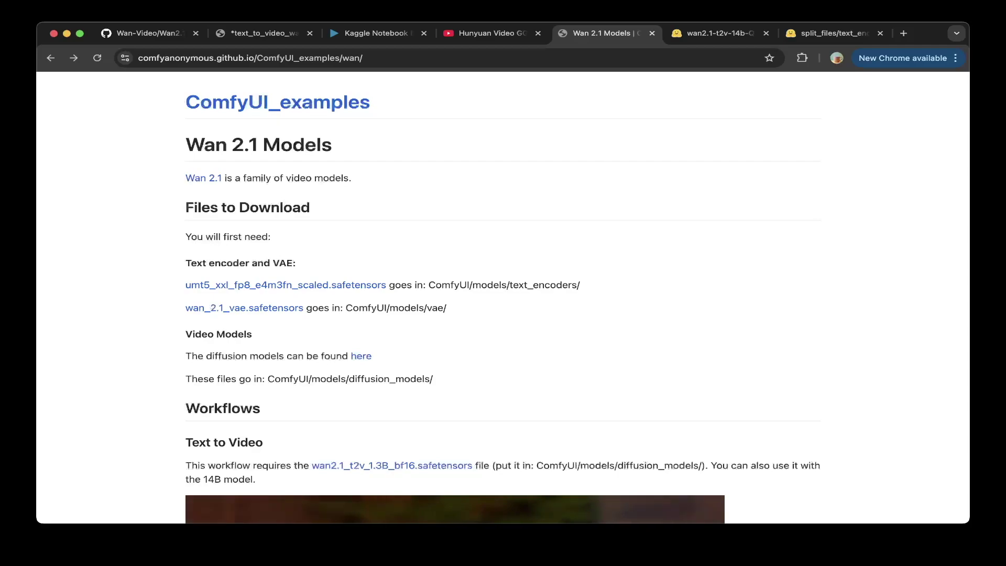
- Check the Wan 2.1 required files and glance at the Q4_0 GGUF file page on Hugging Face
scroll(204, 140, "down", 2)
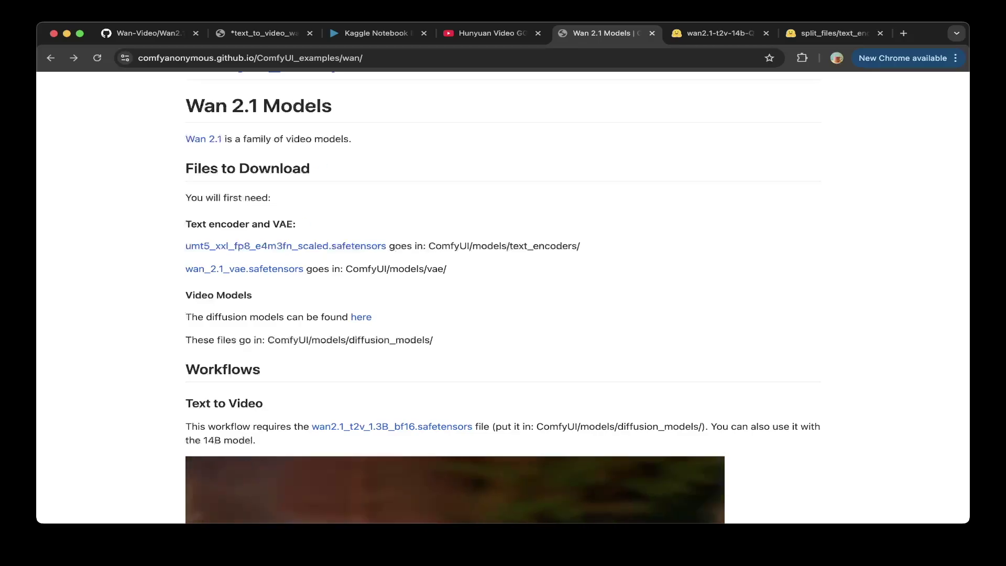
left_click(718, 33)
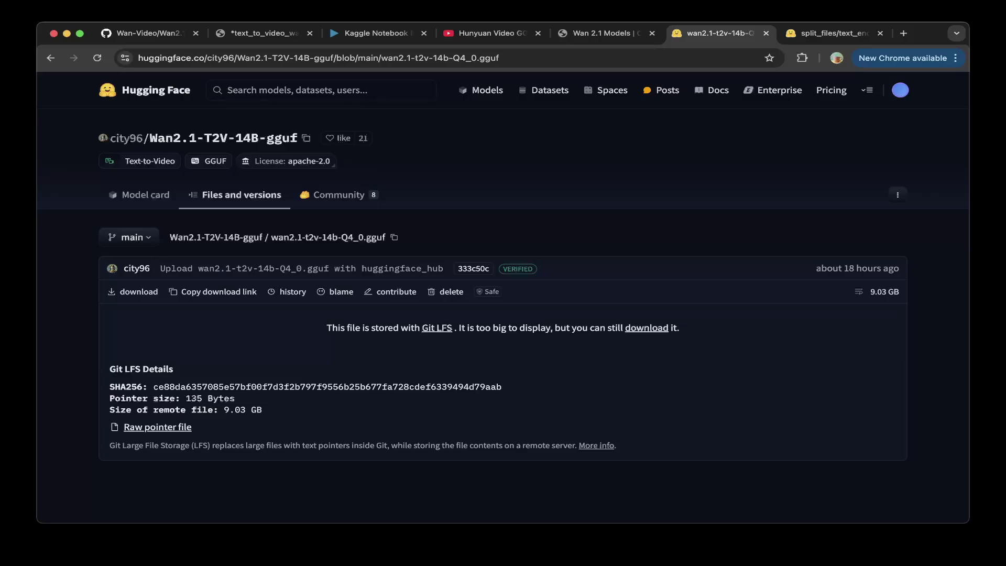
left_click(602, 33)
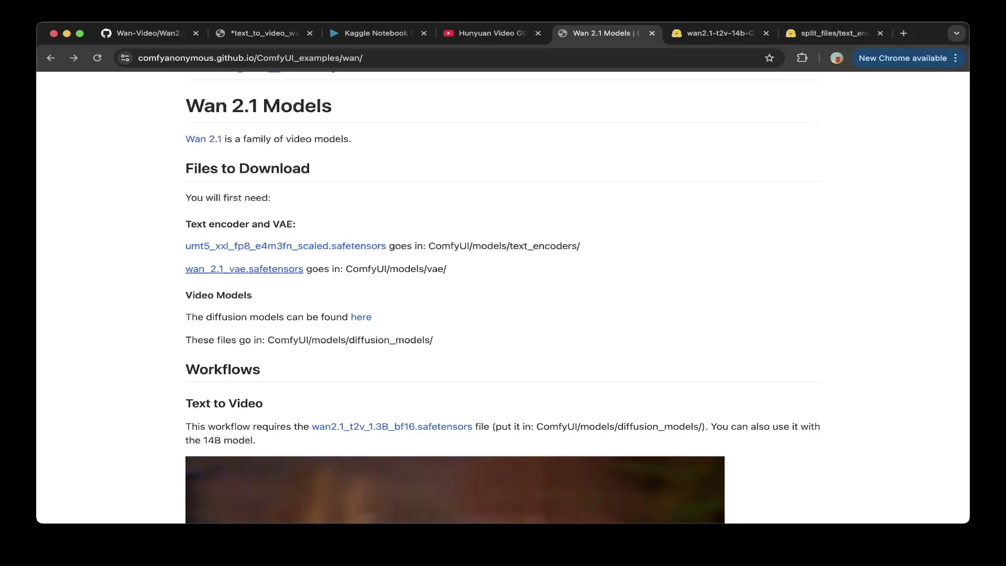
- Highlight the text encoder and VAE file lines, then scroll to the fox Text to Video example
left_click_drag(448, 270, 184, 247)
left_click(180, 257)
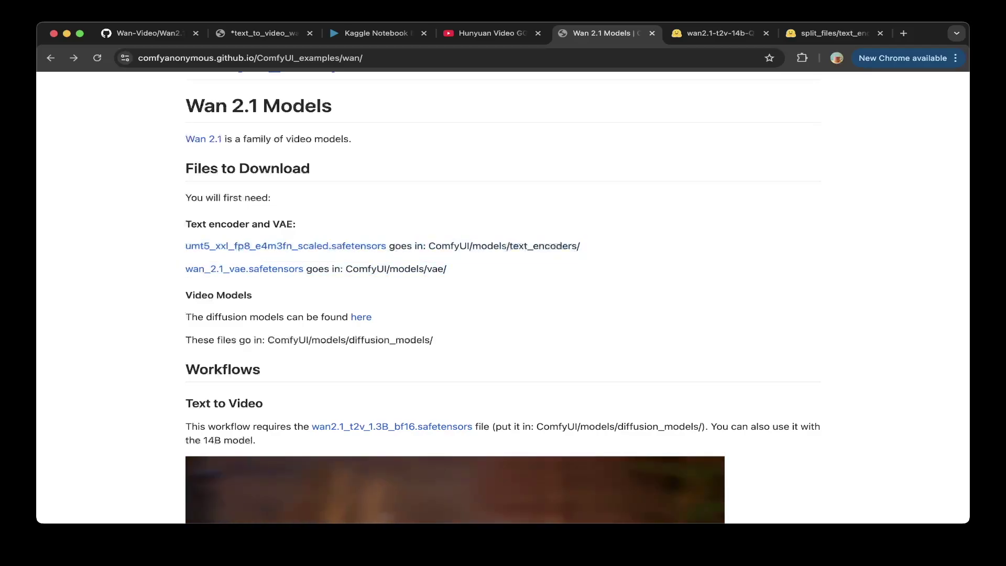
scroll(262, 273, "down", 1)
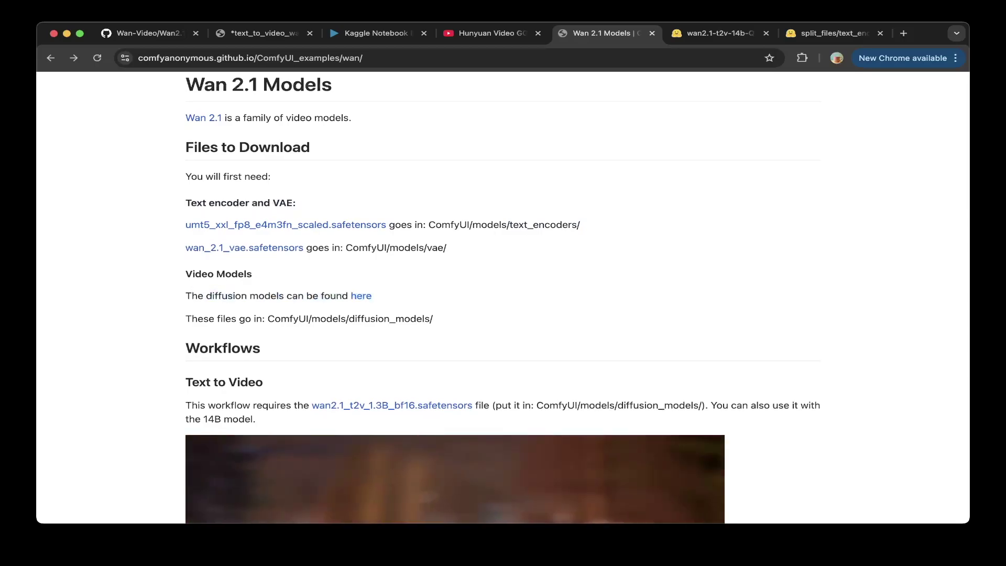
scroll(503, 297, "down", 3)
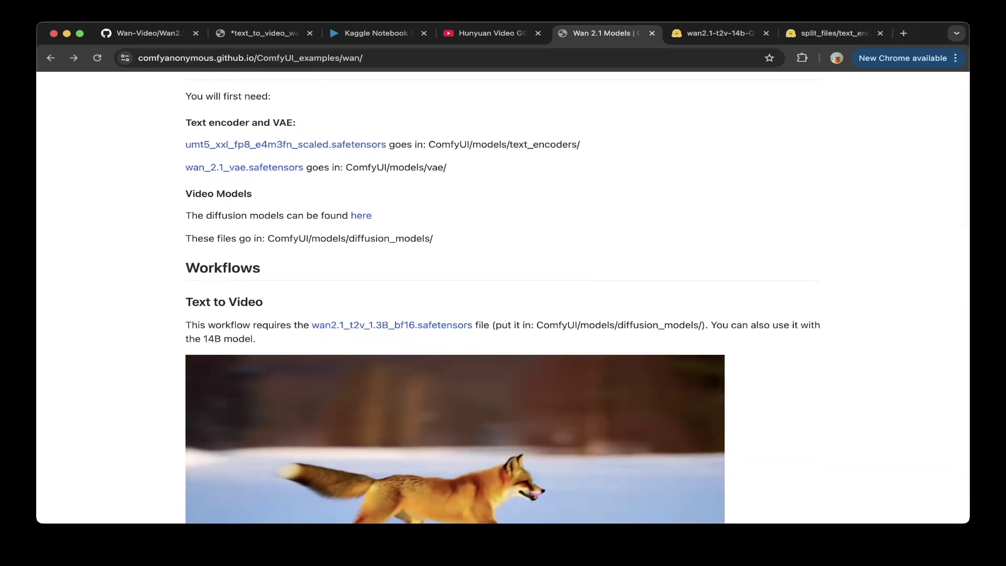
scroll(503, 297, "down", 1)
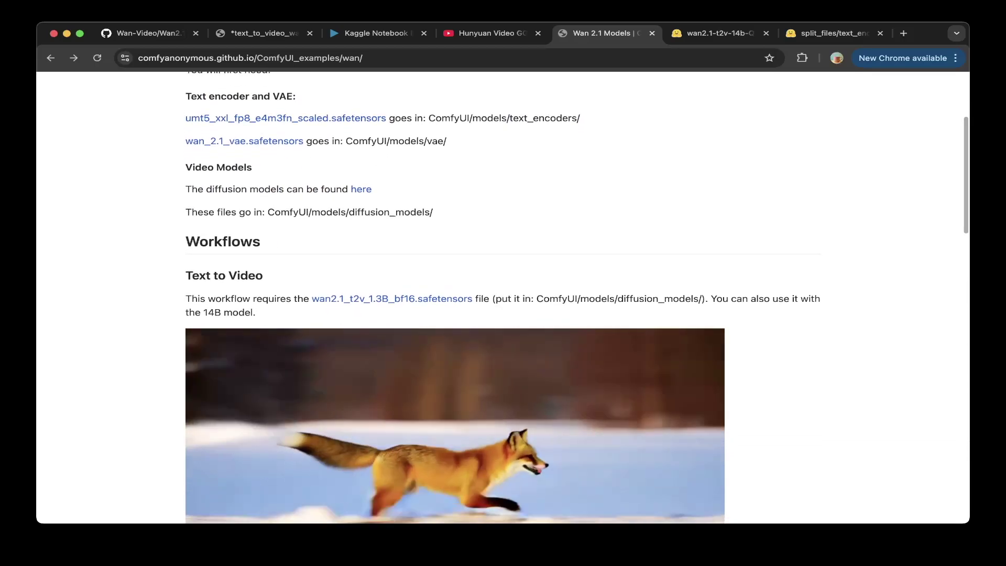
scroll(503, 296, "down", 3)
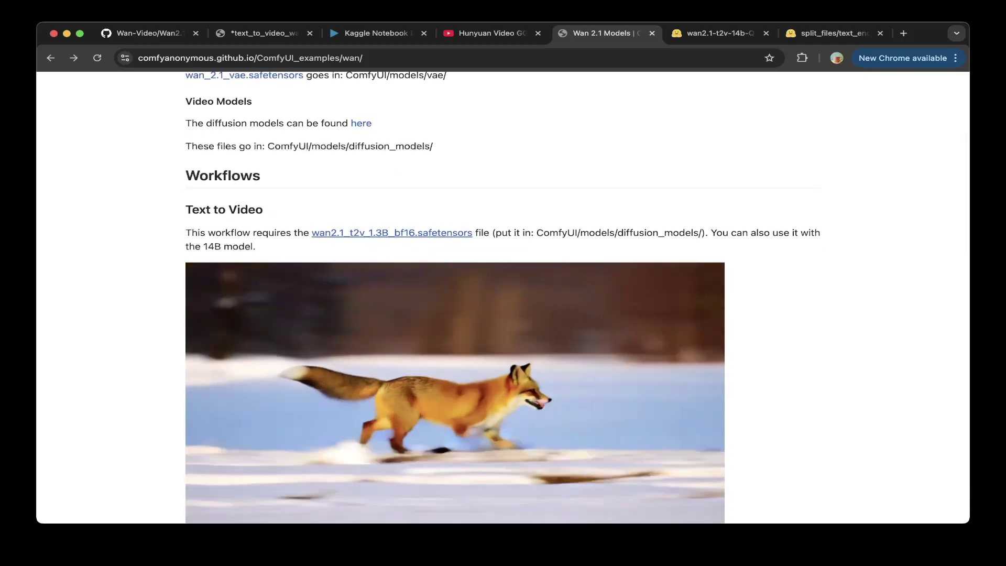
scroll(392, 233, "down", 10)
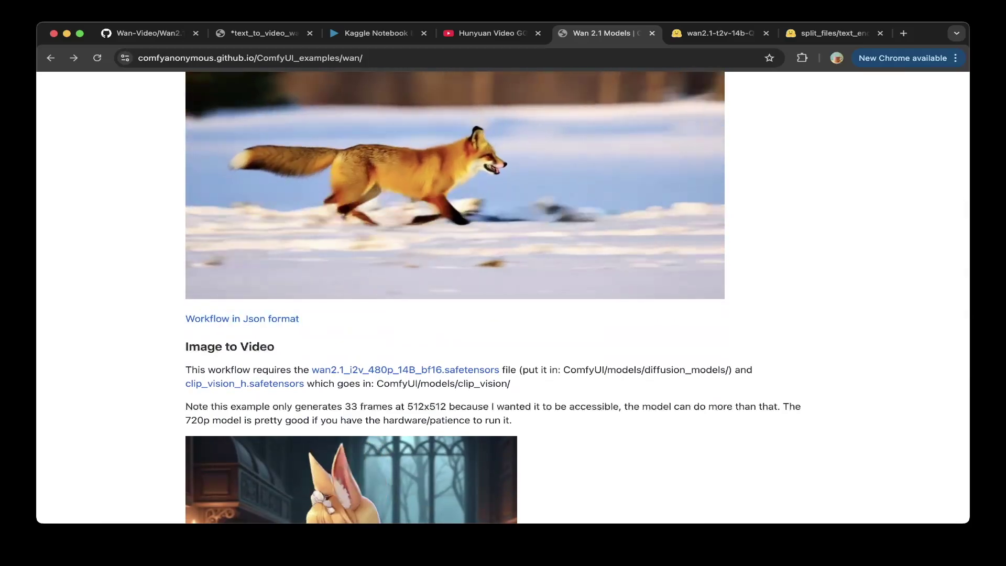
- Back in the workflow, move the Load VAE node slightly left and down, then pan toward the output nodes
left_click(260, 33)
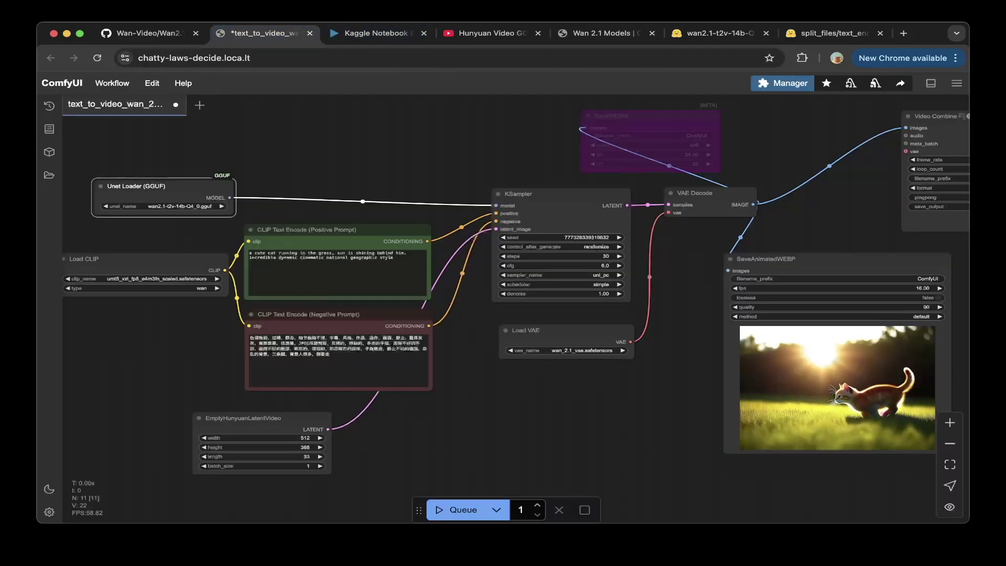
left_click_drag(356, 152, 431, 168)
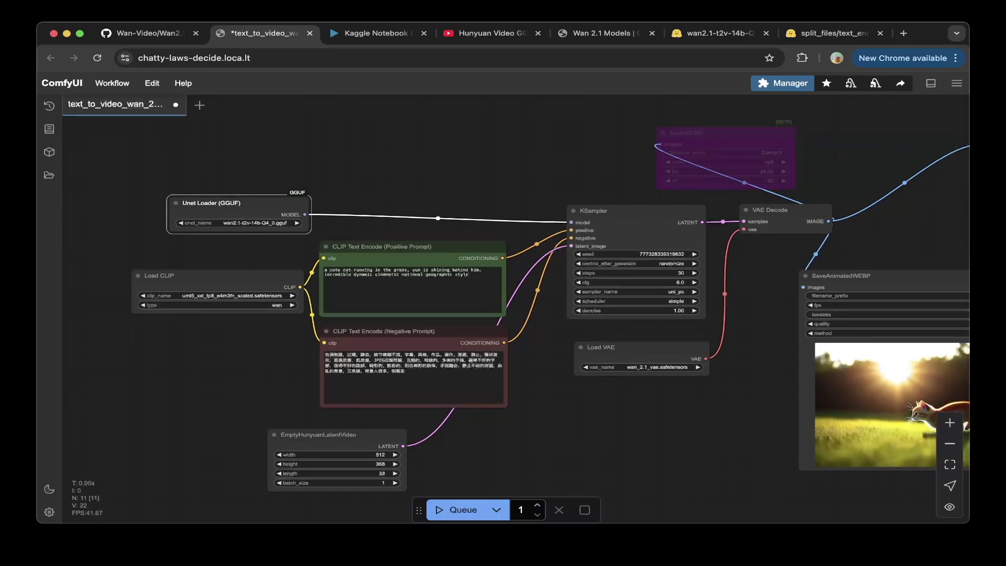
left_click_drag(529, 445, 496, 445)
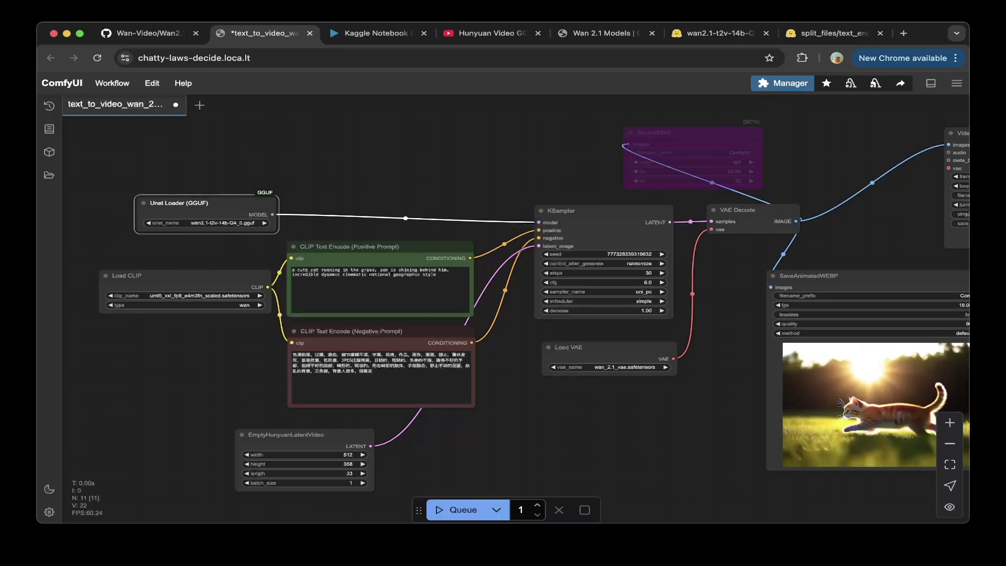
left_click_drag(565, 346, 529, 368)
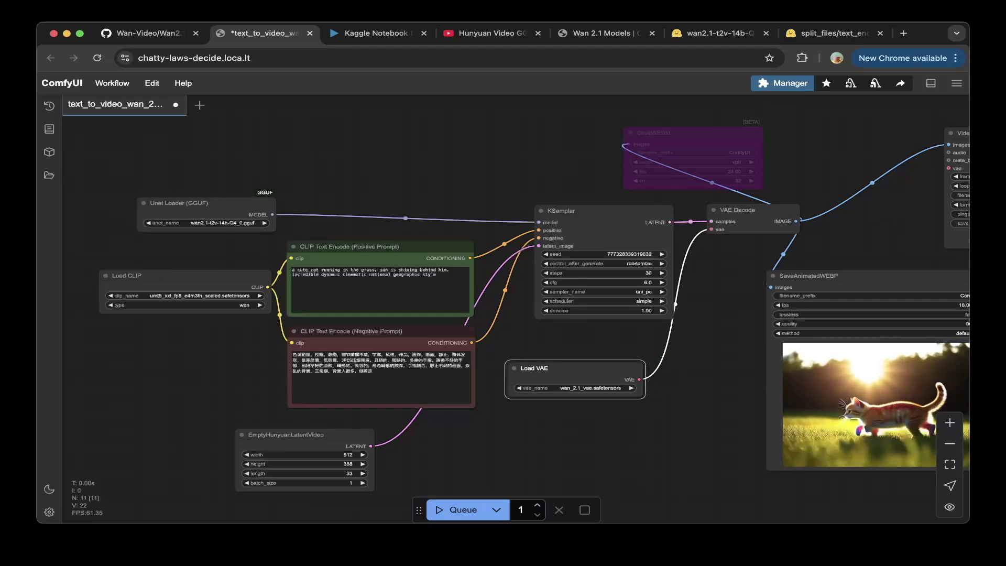
left_click_drag(394, 223, 355, 194)
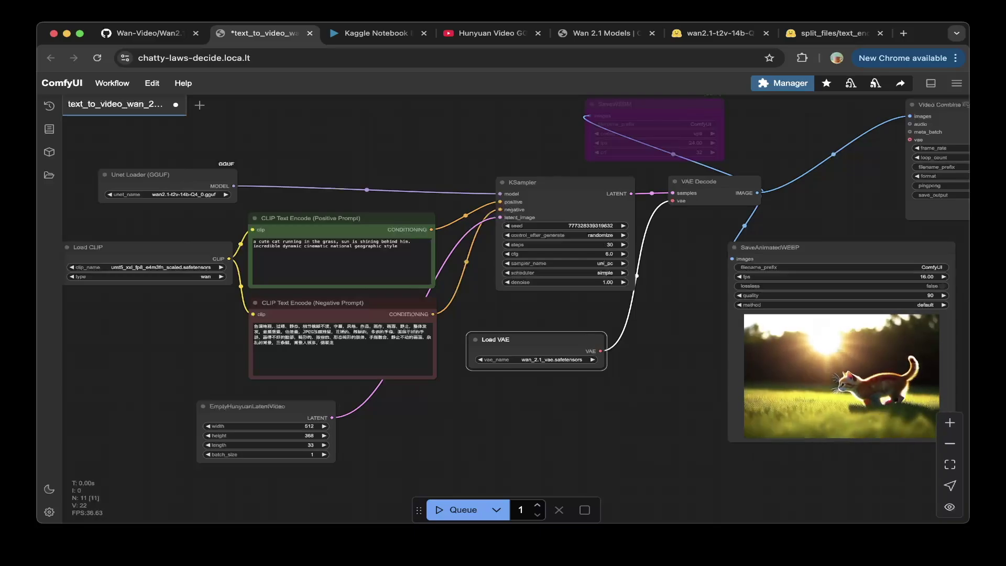
left_click(602, 424)
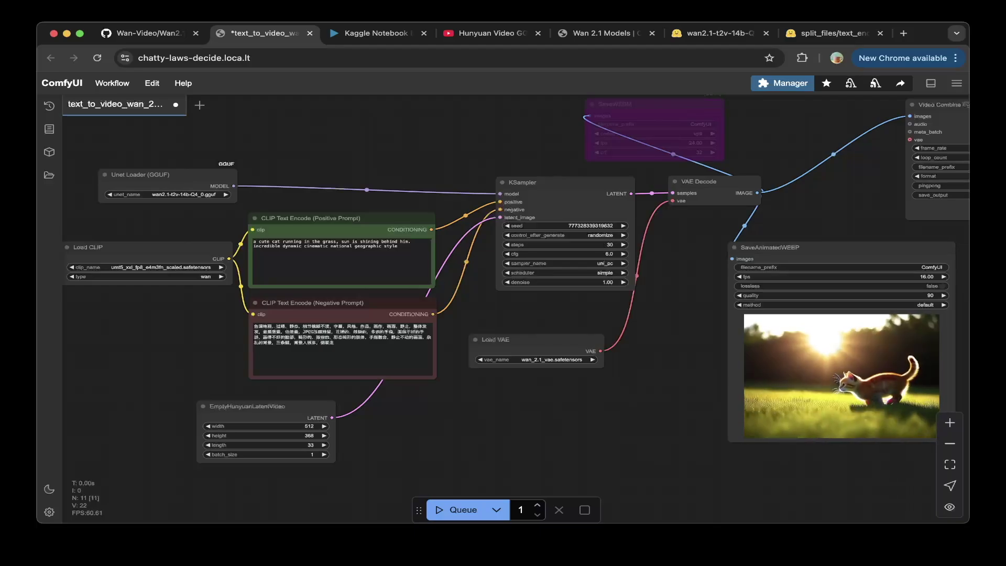
left_click_drag(602, 425, 463, 454)
left_click_drag(384, 448, 274, 461)
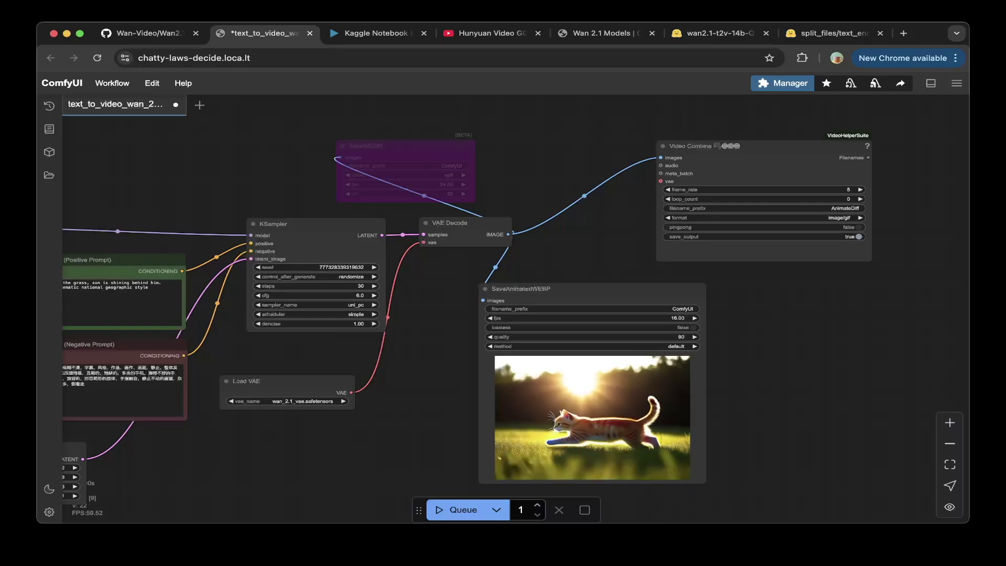
- Nudge the SaveAnimatedWEBP node slightly left, then bring up the Hunyuan Video GGUF YouTube tutorial
left_click_drag(785, 367, 794, 348)
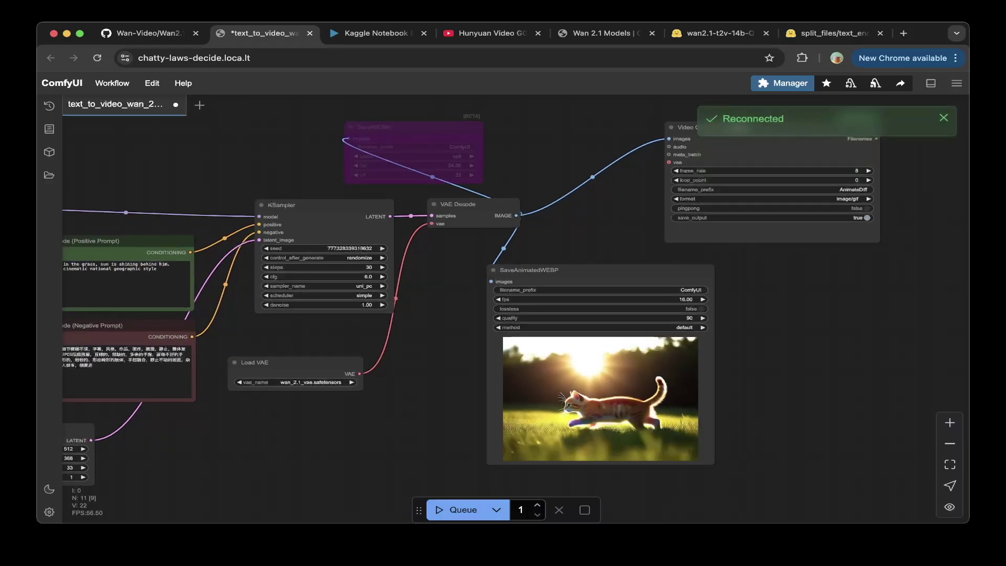
left_click_drag(599, 271, 579, 271)
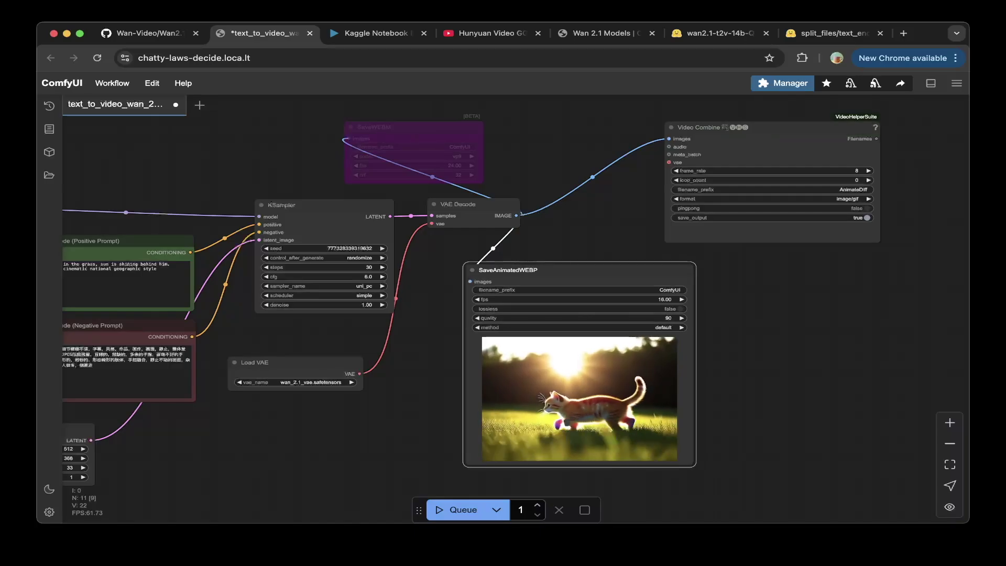
left_click(492, 33)
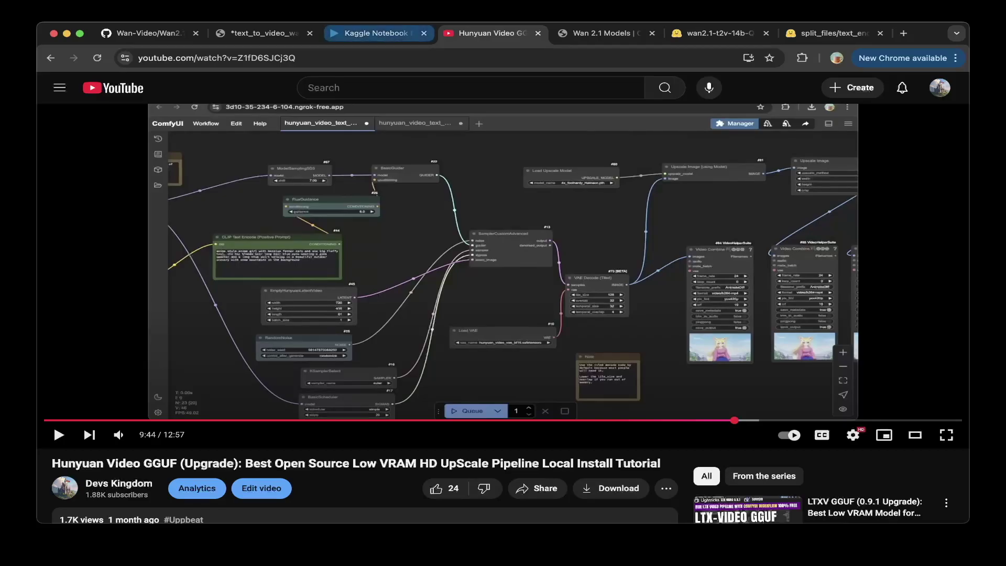
- Confirm in the Kaggle log that the prompt executed in 2518.12 seconds, then return to the text_to_video_wan graph
left_click(376, 33)
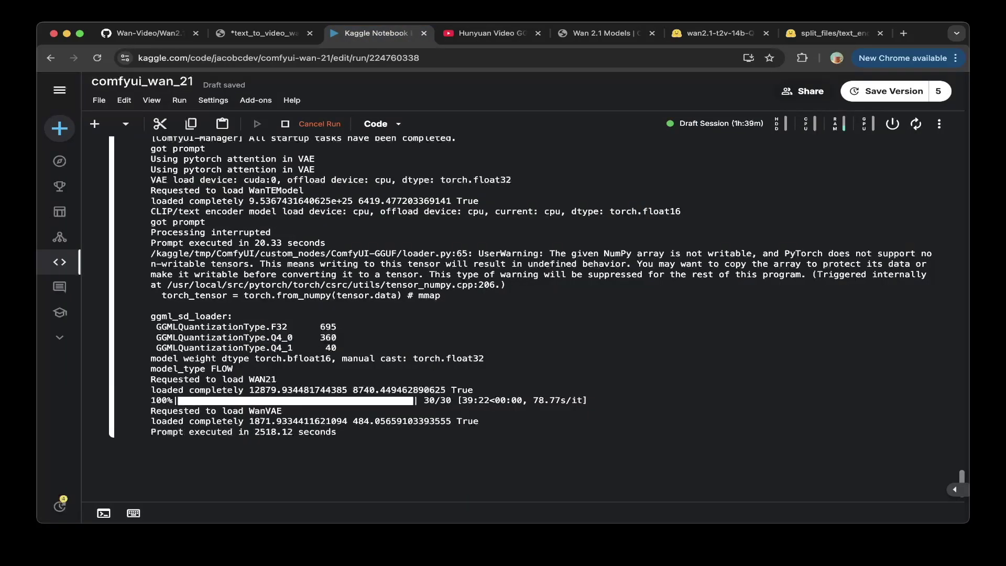
scroll(503, 315, "up", 15)
left_click(264, 33)
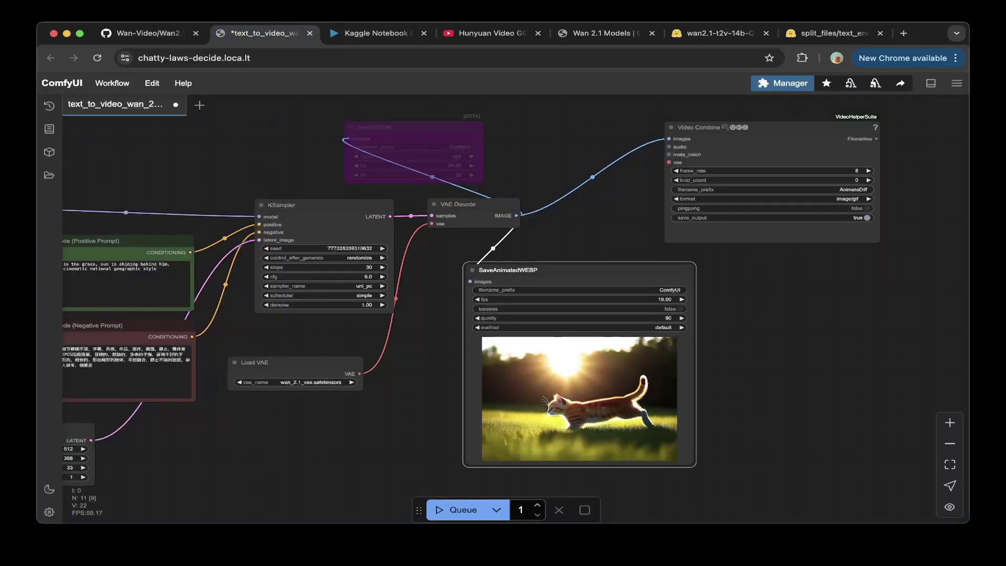
left_click_drag(336, 445, 479, 442)
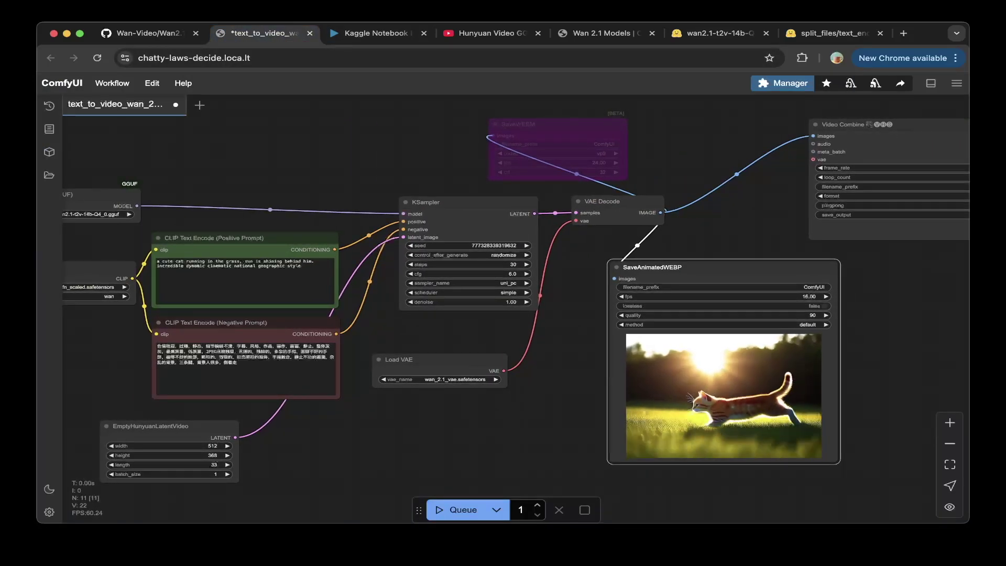